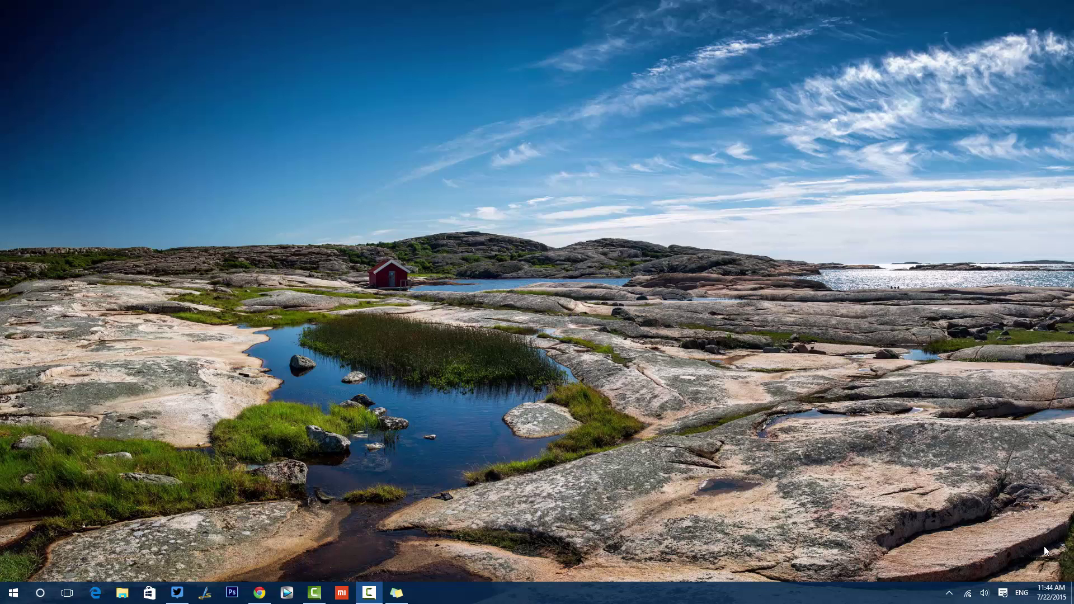
# Step: Open Settings from the Start menu and go to Personalization's Background page
pyautogui.click(22, 591)
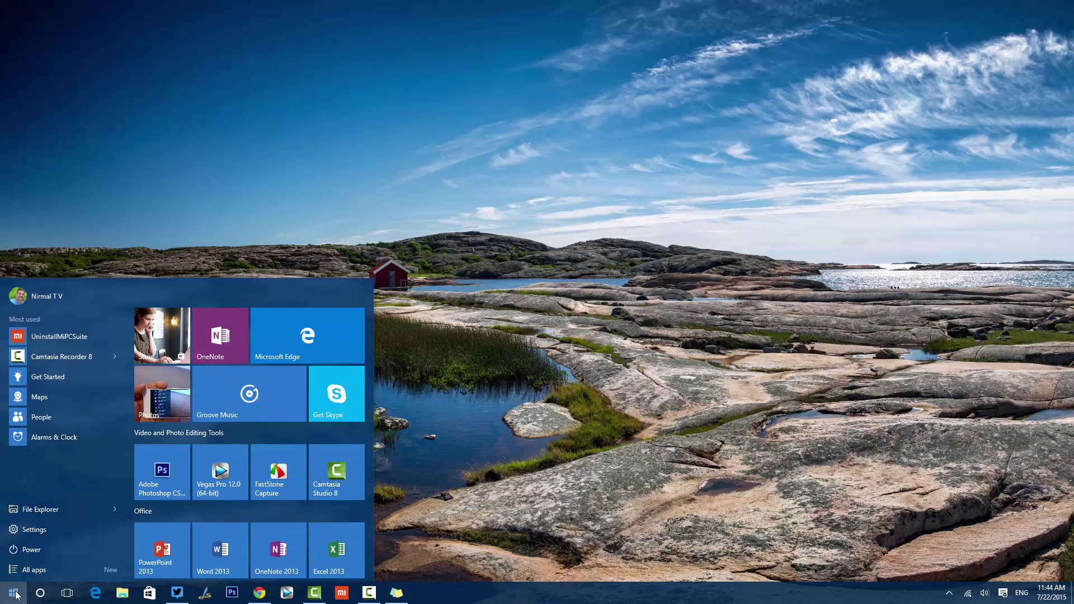
pyautogui.click(36, 535)
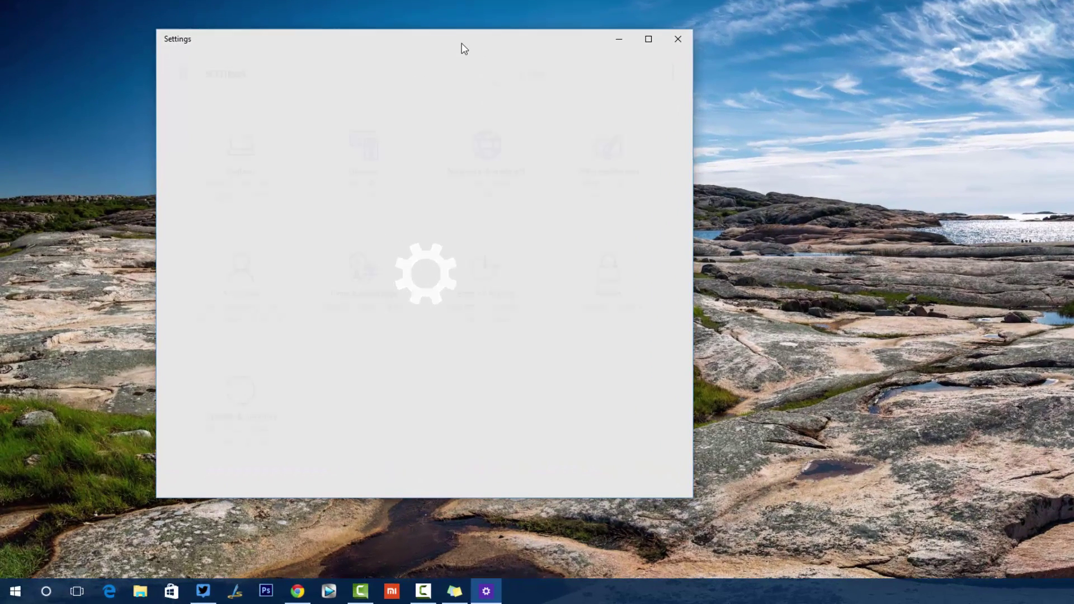
pyautogui.click(620, 190)
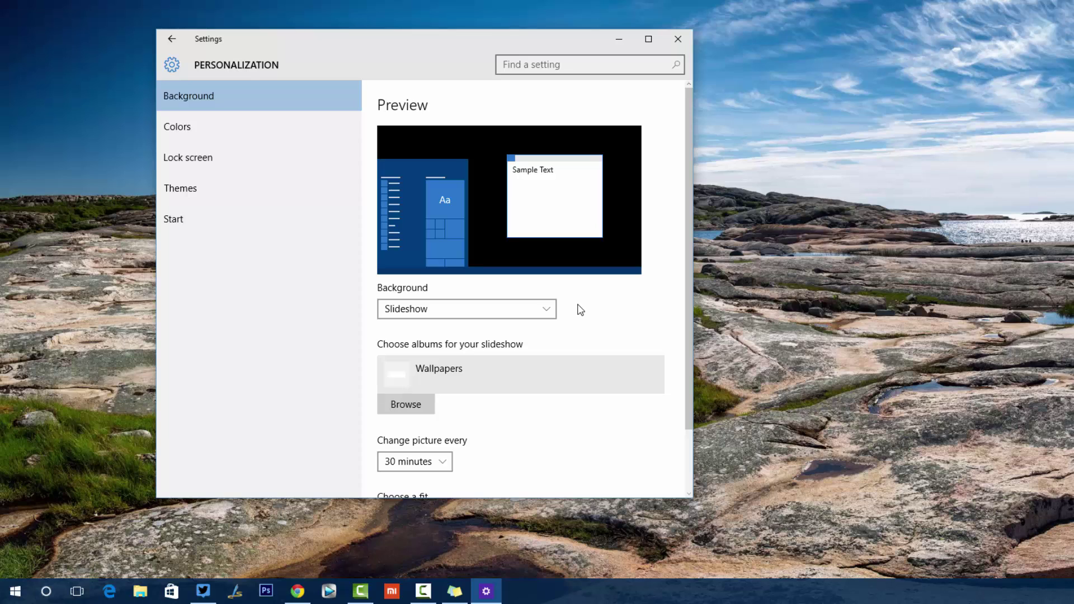
pyautogui.click(552, 316)
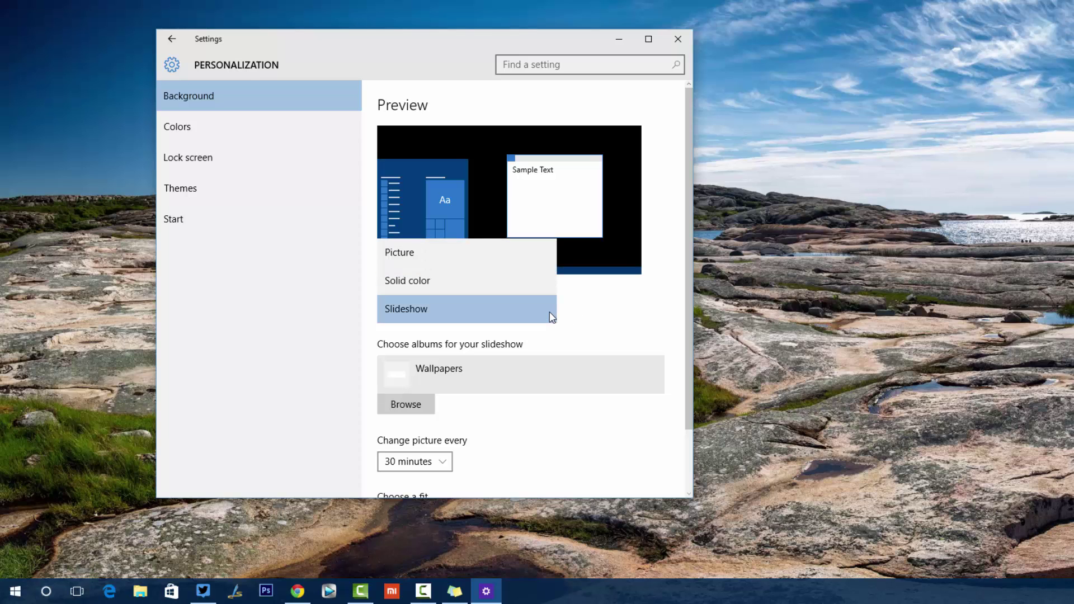
pyautogui.press('Up')
pyautogui.press('Up')
pyautogui.press('Return')
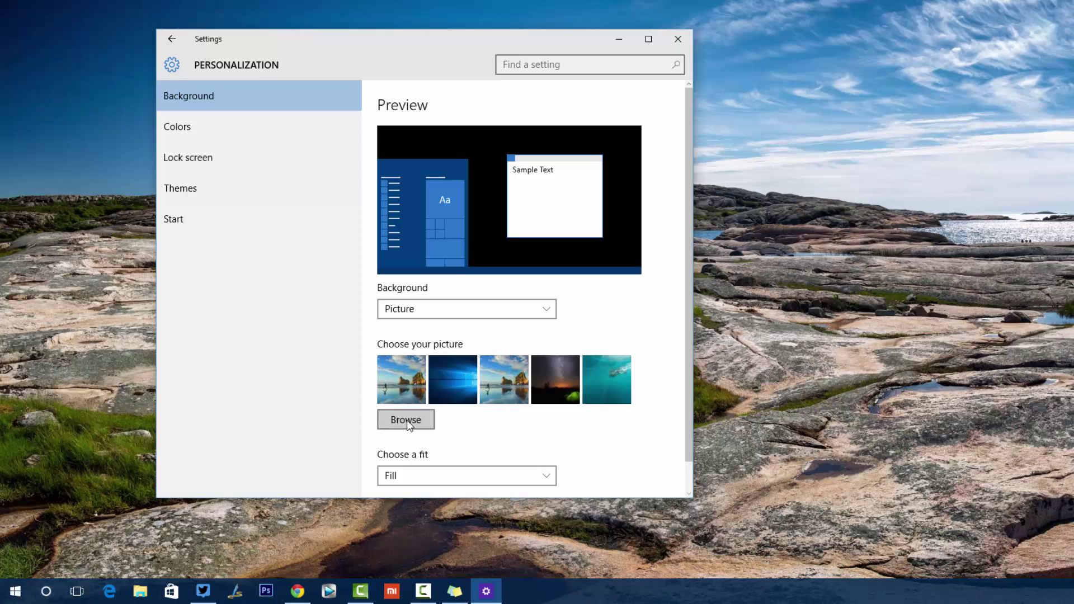
pyautogui.scroll(-1, 599, 408)
pyautogui.click(453, 444)
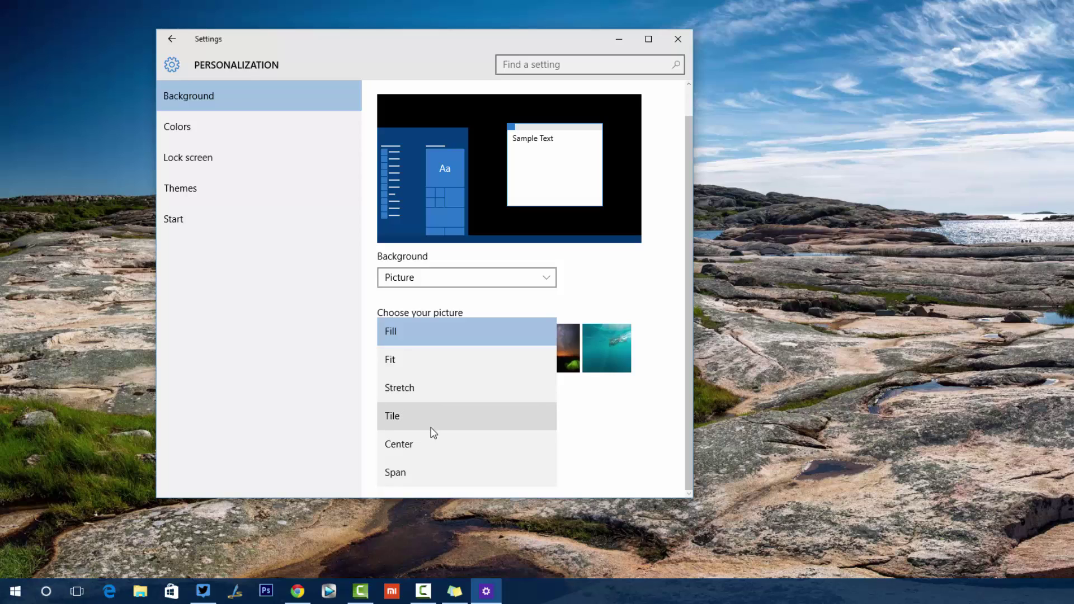
pyautogui.click(597, 453)
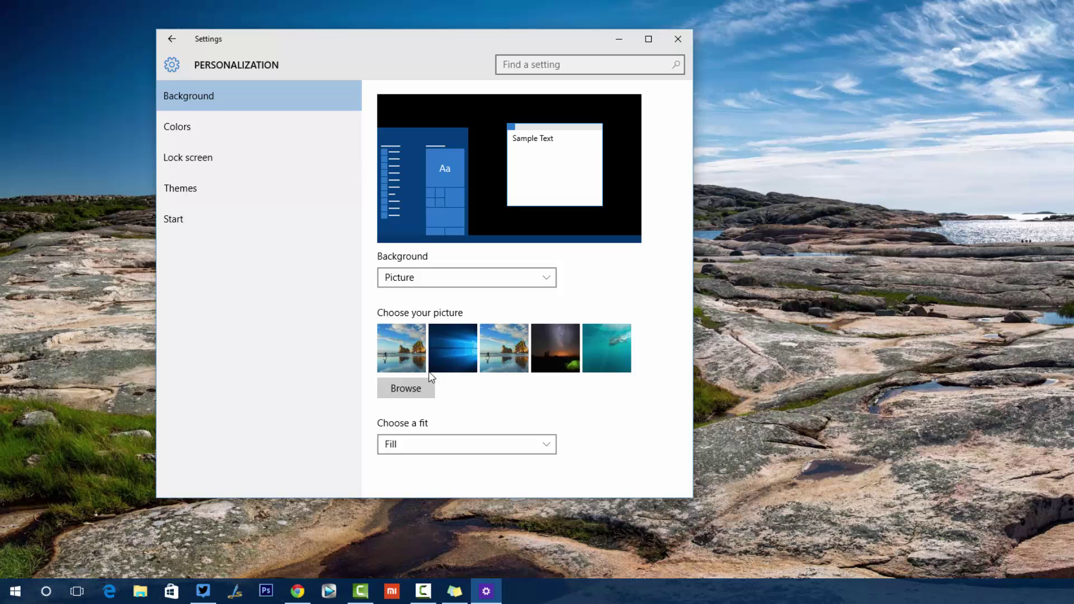
pyautogui.click(475, 283)
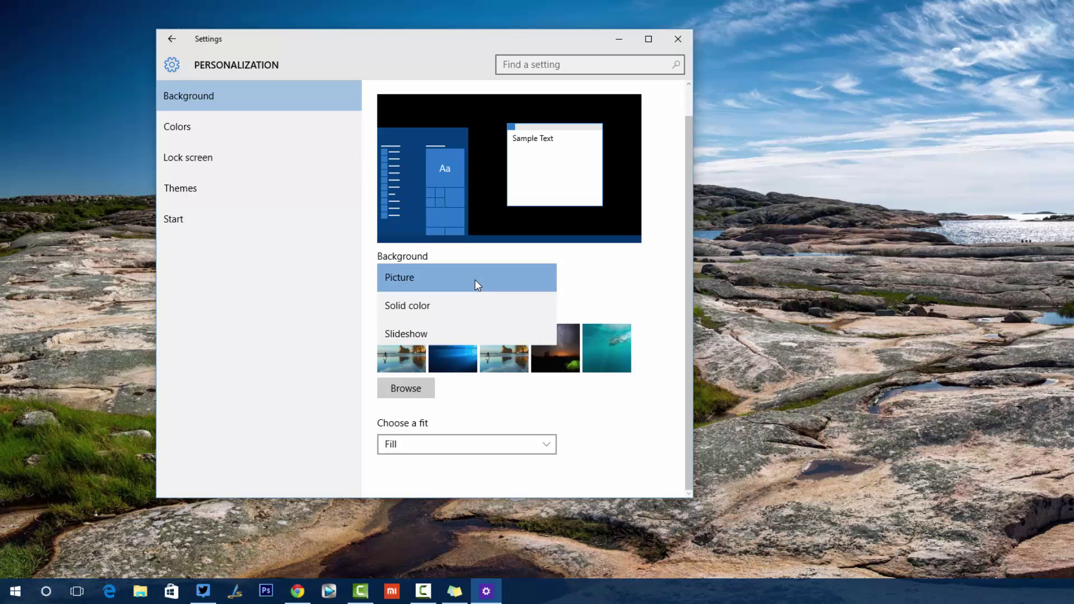
pyautogui.click(458, 305)
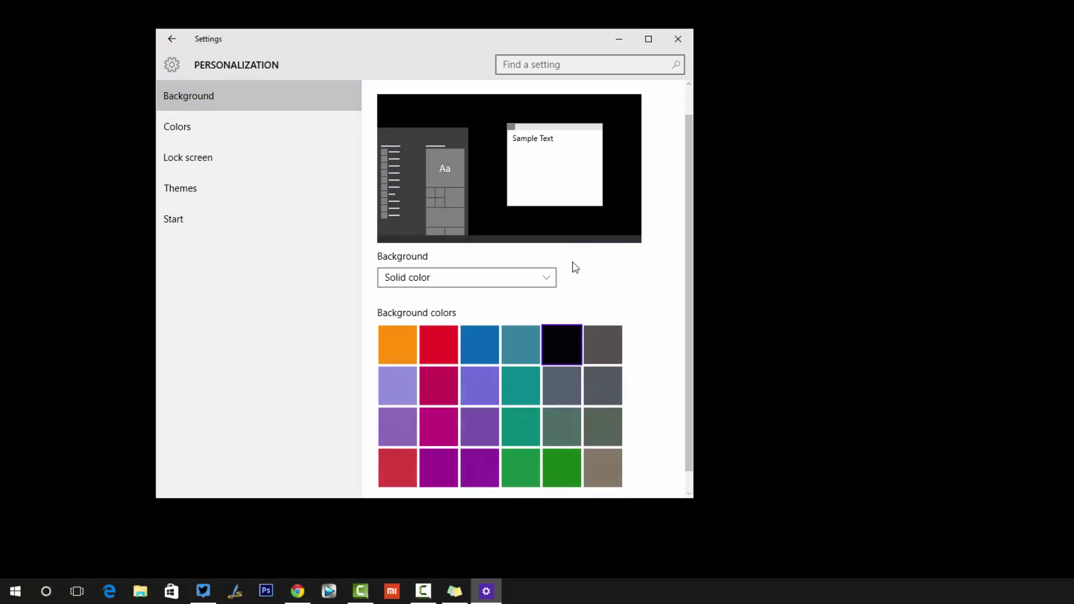
pyautogui.click(408, 344)
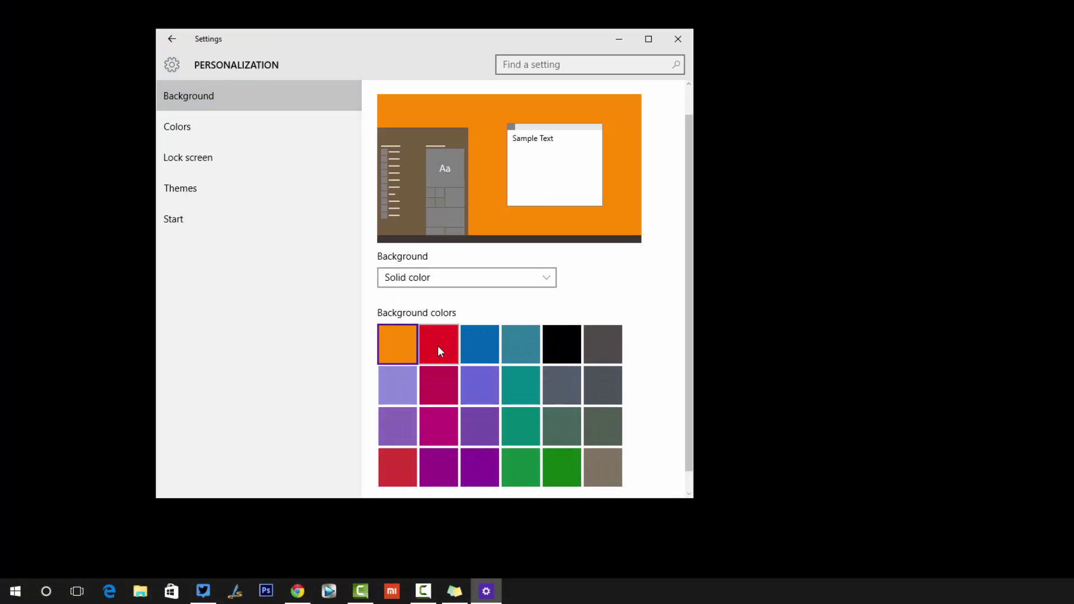
pyautogui.click(437, 346)
pyautogui.click(477, 342)
pyautogui.click(521, 345)
pyautogui.click(572, 350)
pyautogui.click(602, 357)
pyautogui.click(603, 386)
pyautogui.click(562, 387)
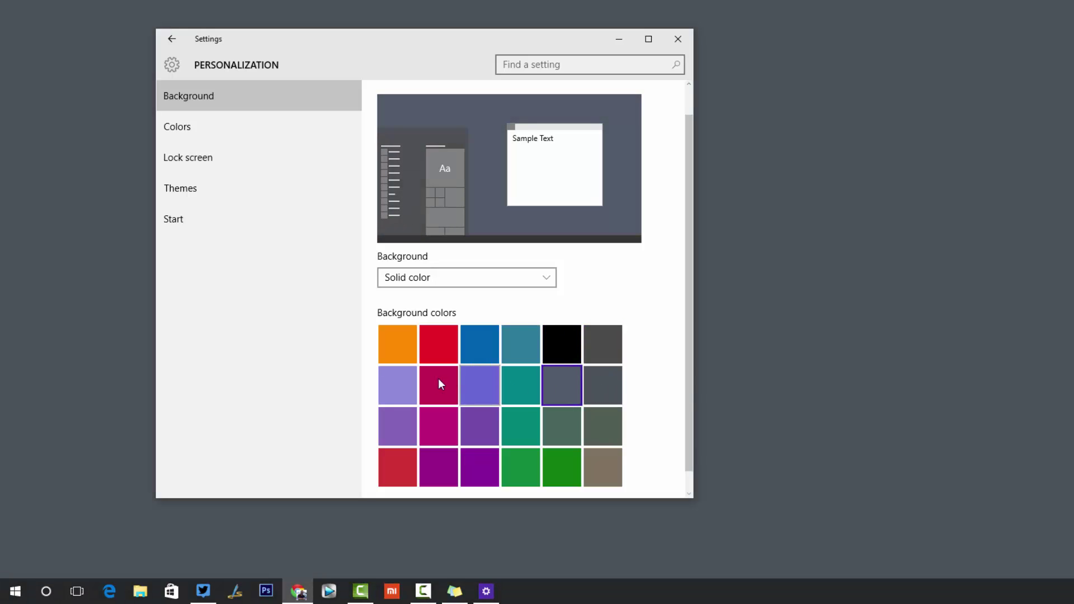
pyautogui.click(457, 288)
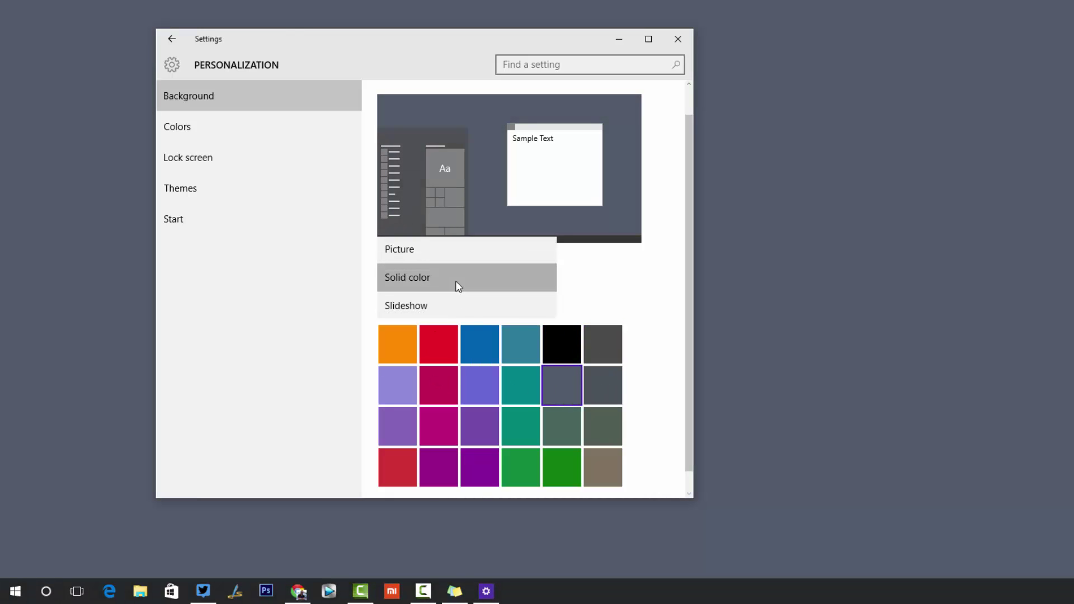
pyautogui.click(459, 310)
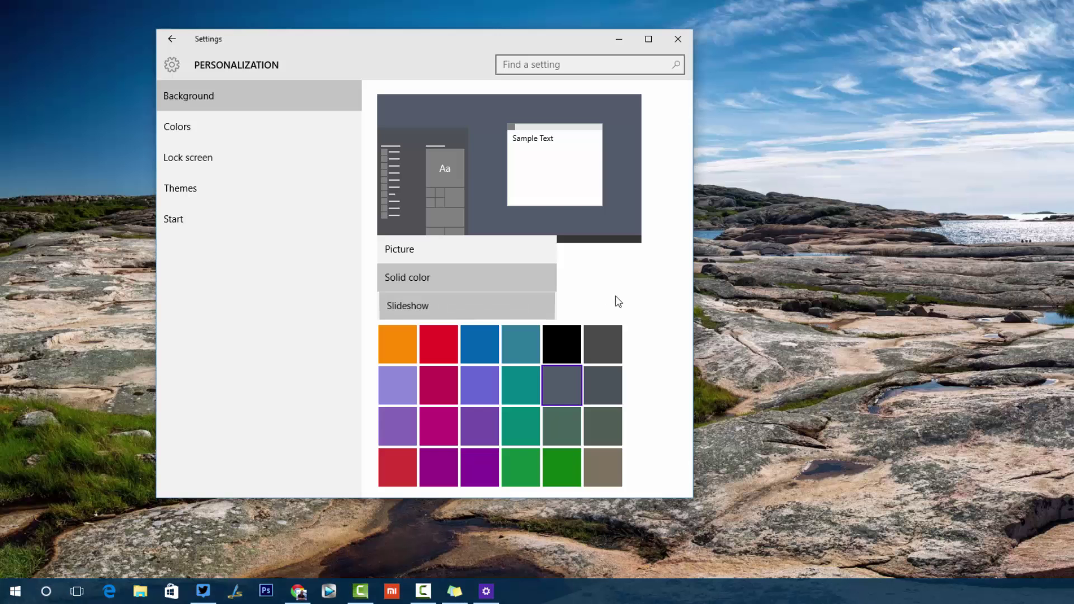
pyautogui.scroll(-1, 554, 319)
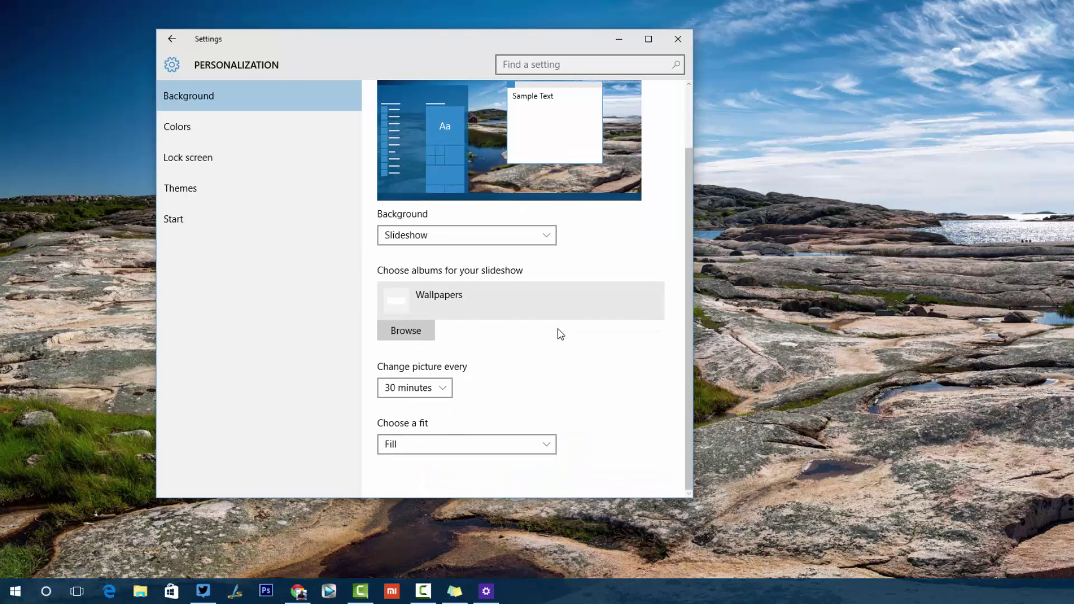
pyautogui.click(428, 334)
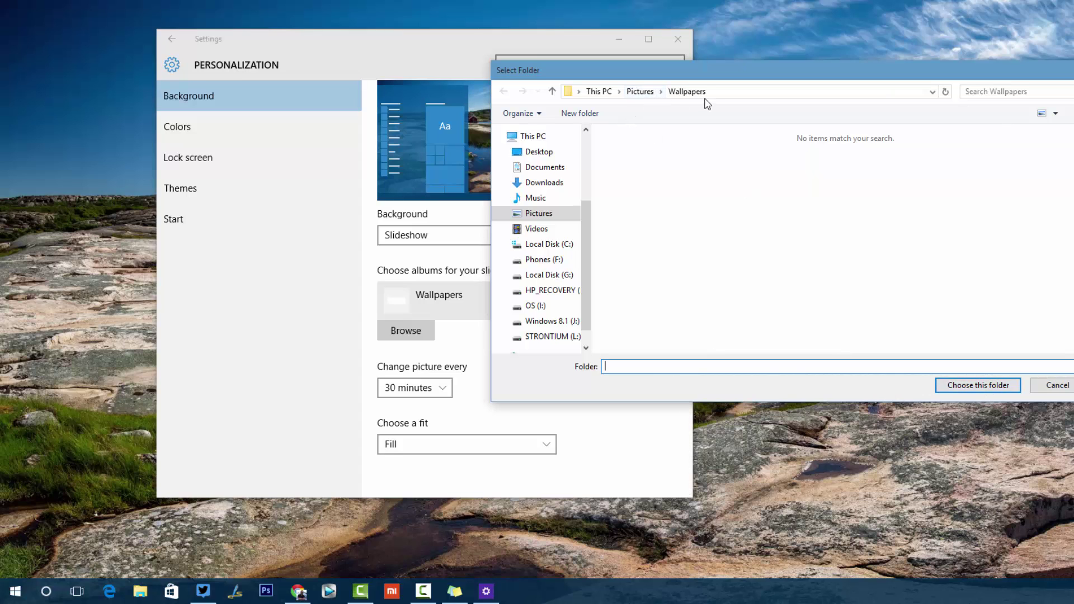
pyautogui.moveTo(753, 75); pyautogui.dragTo(398, 123)
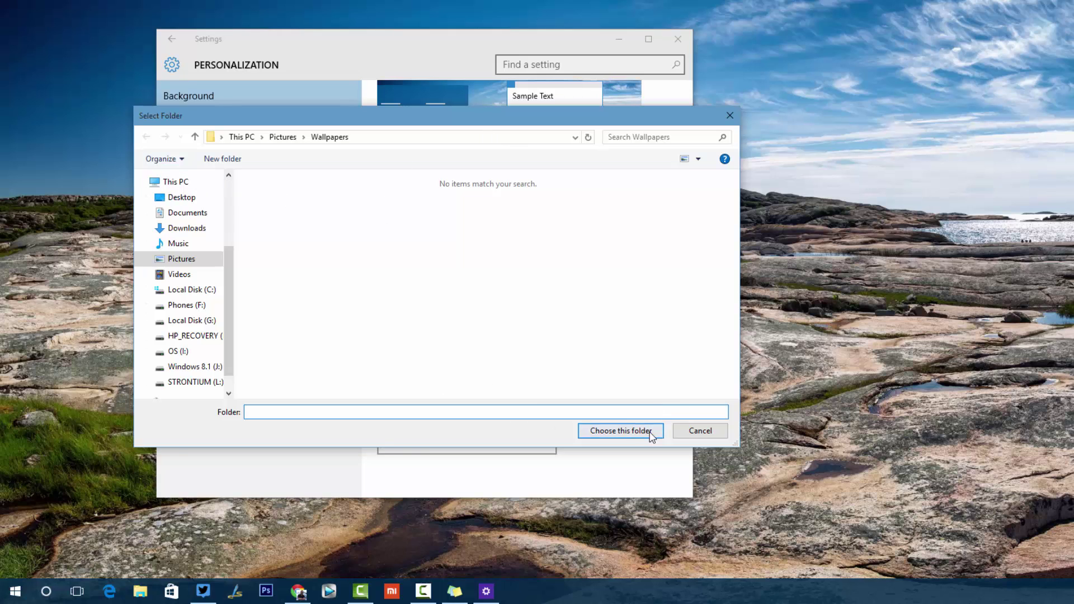
pyautogui.click(620, 431)
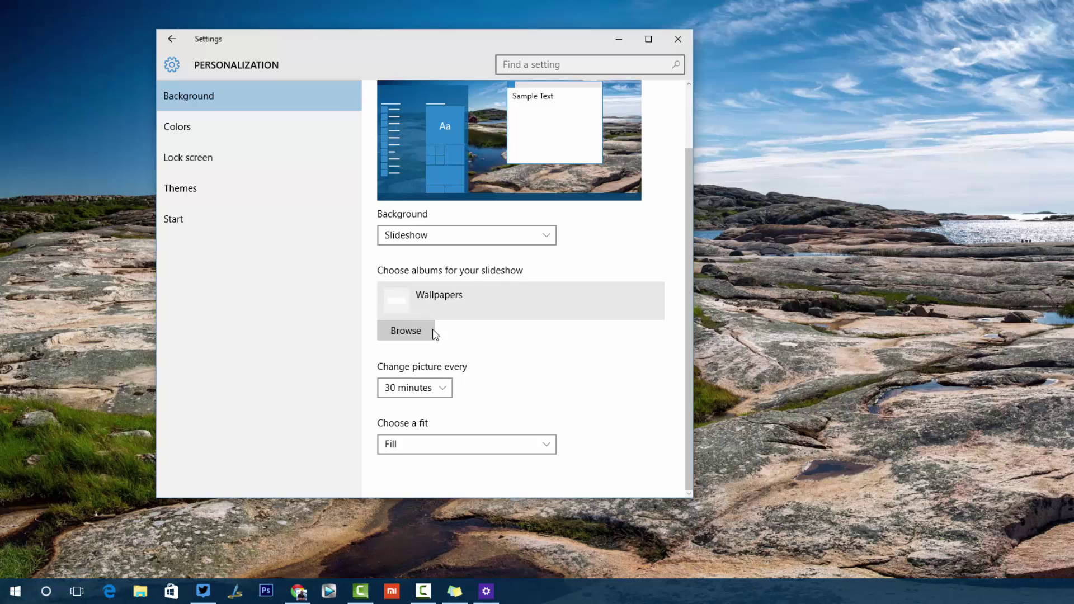
pyautogui.click(439, 390)
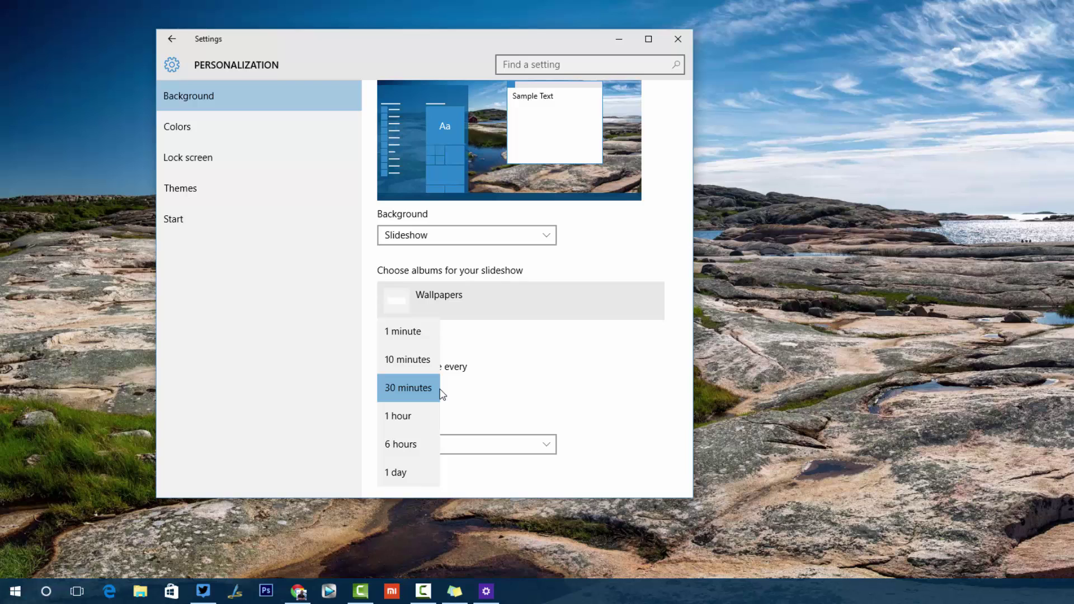
pyautogui.click(521, 400)
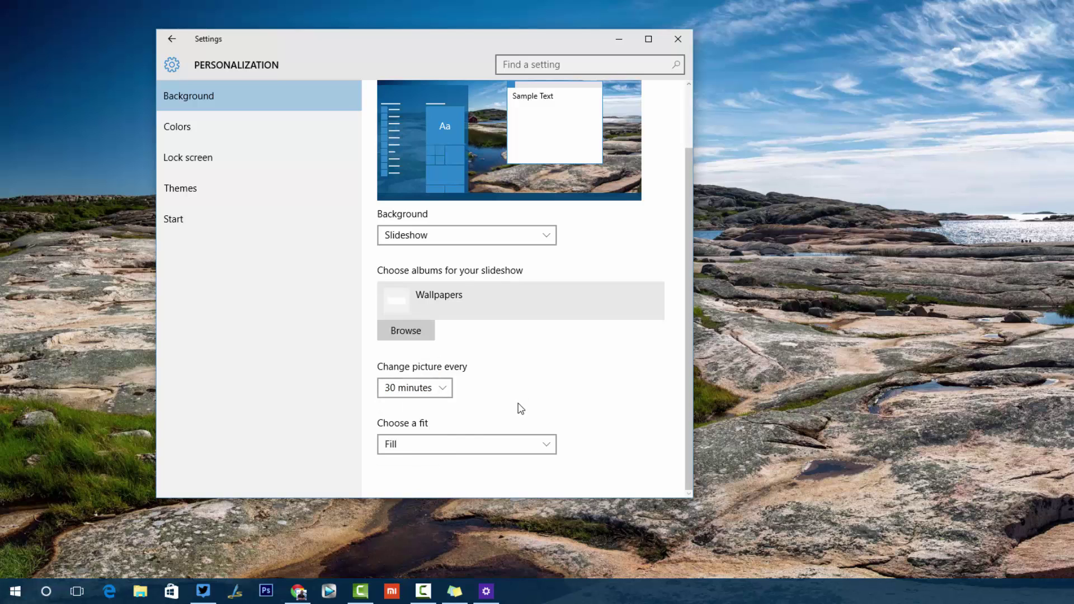
pyautogui.click(541, 444)
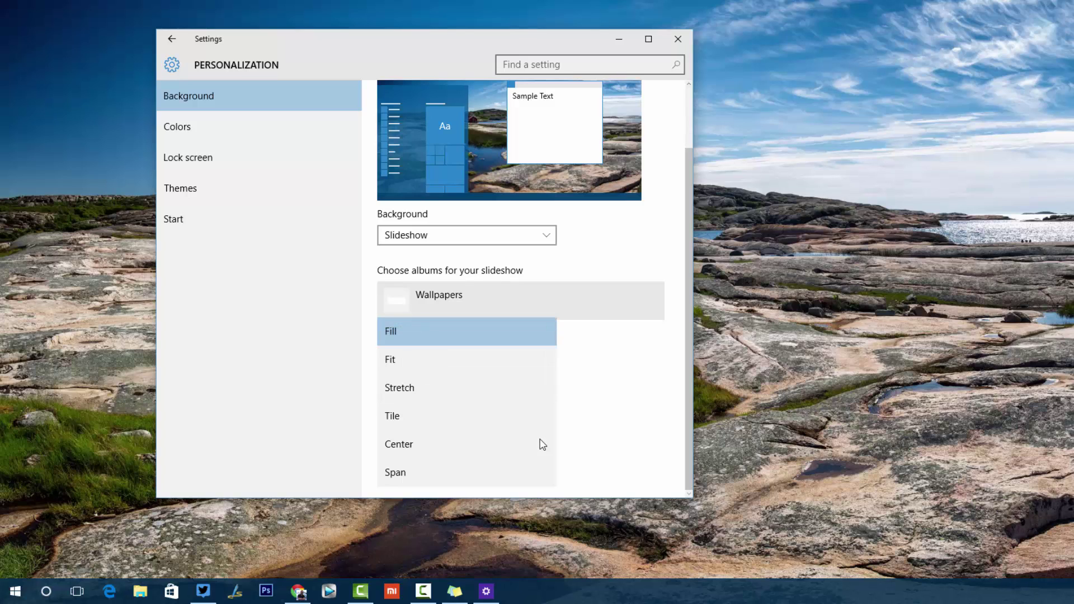
pyautogui.click(642, 424)
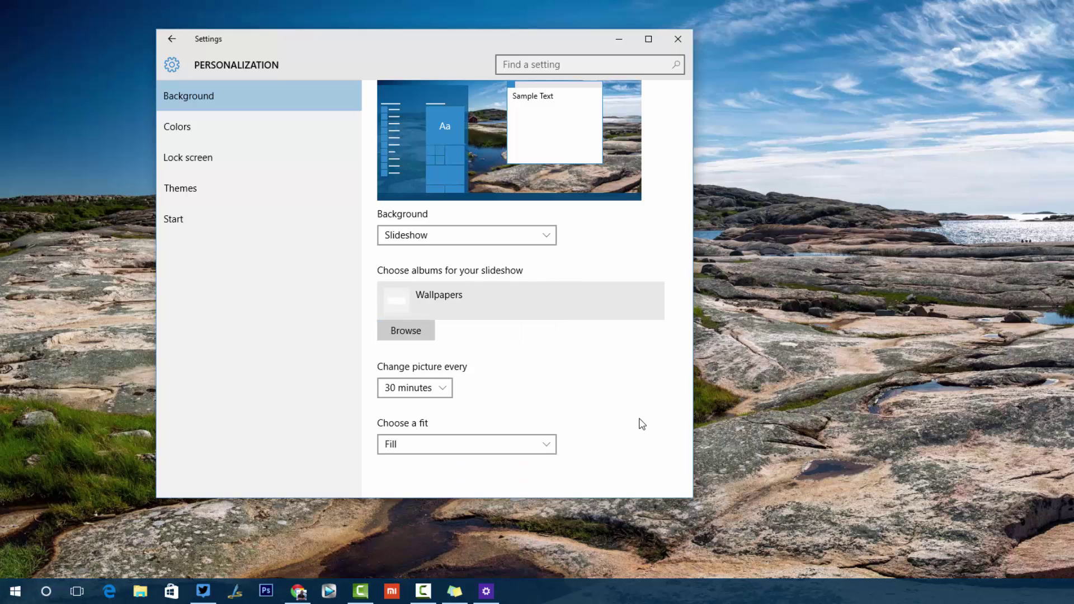
pyautogui.scroll(2, 638, 425)
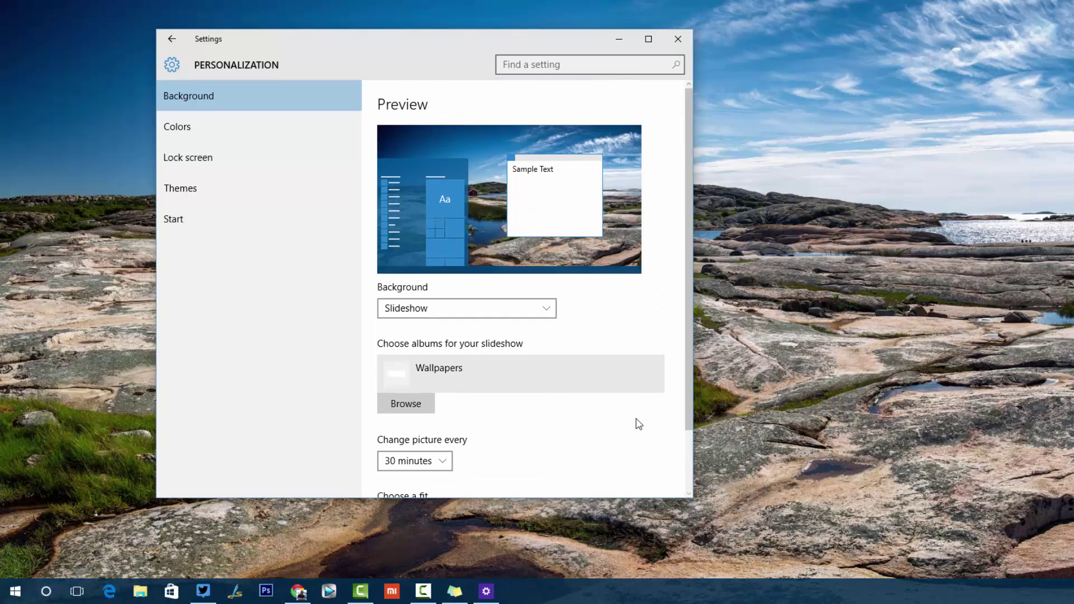
pyautogui.scroll(-2, 627, 428)
pyautogui.scroll(2, 618, 429)
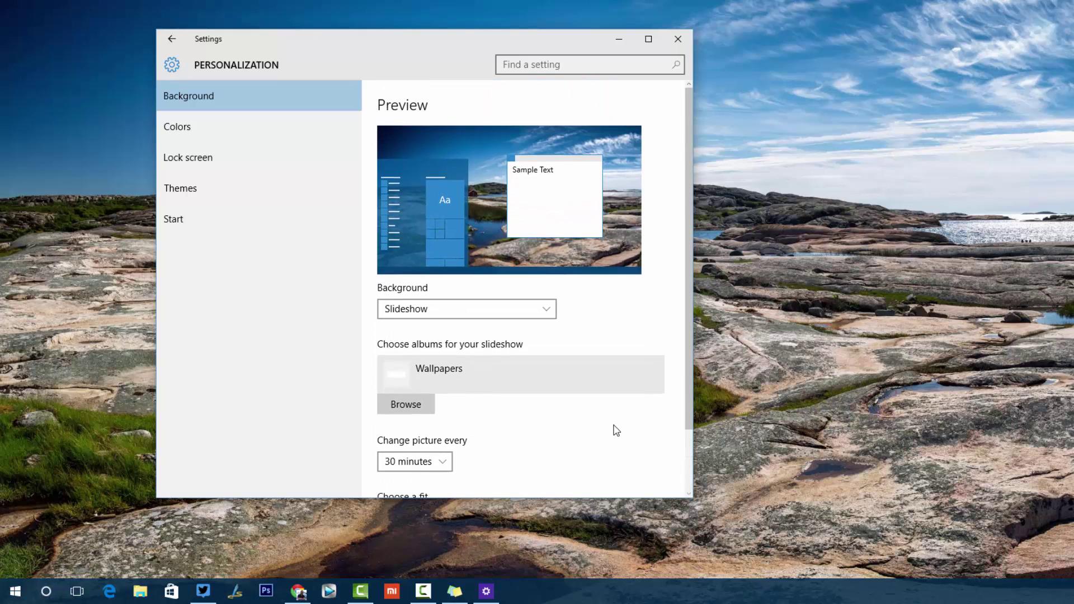
pyautogui.scroll(-2, 616, 429)
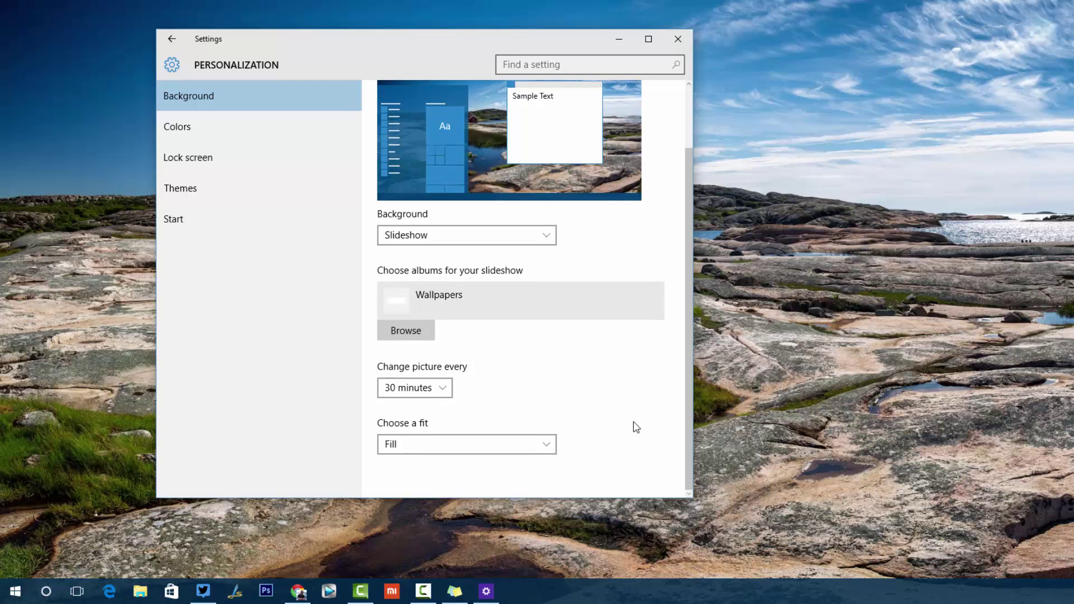
# Step: Minimize Settings, advance the desktop slideshow two wallpapers, then restore the Settings window
pyautogui.click(620, 40)
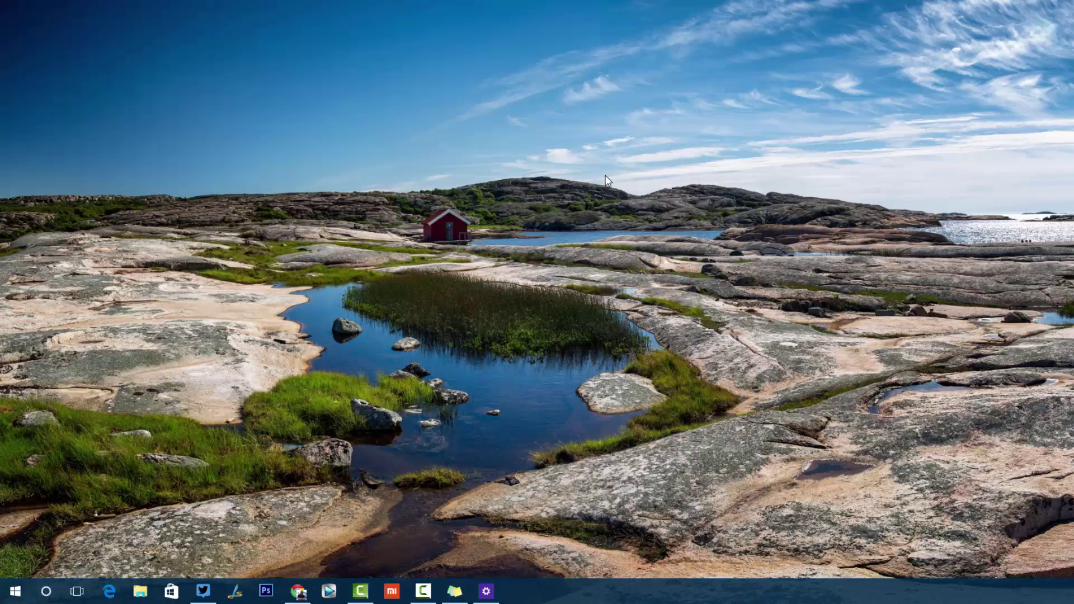
pyautogui.rightClick(470, 247)
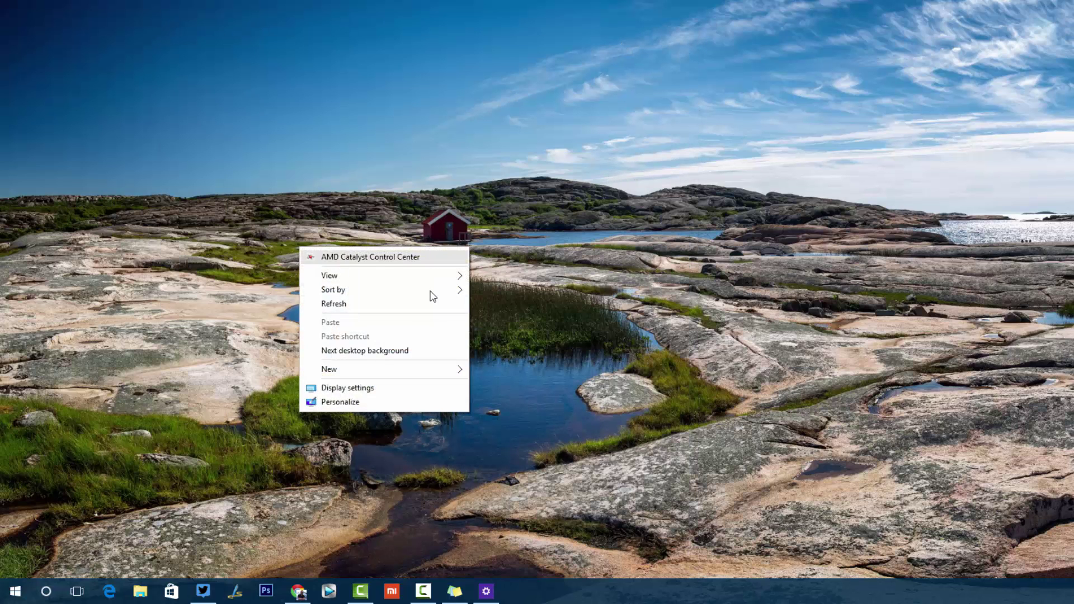
pyautogui.click(423, 351)
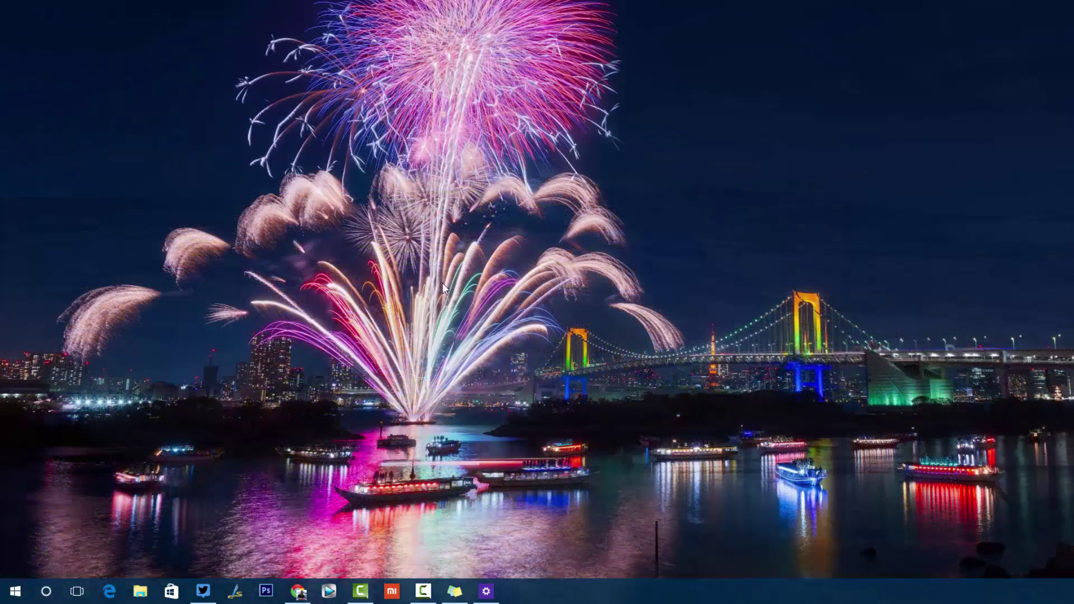
pyautogui.rightClick(445, 268)
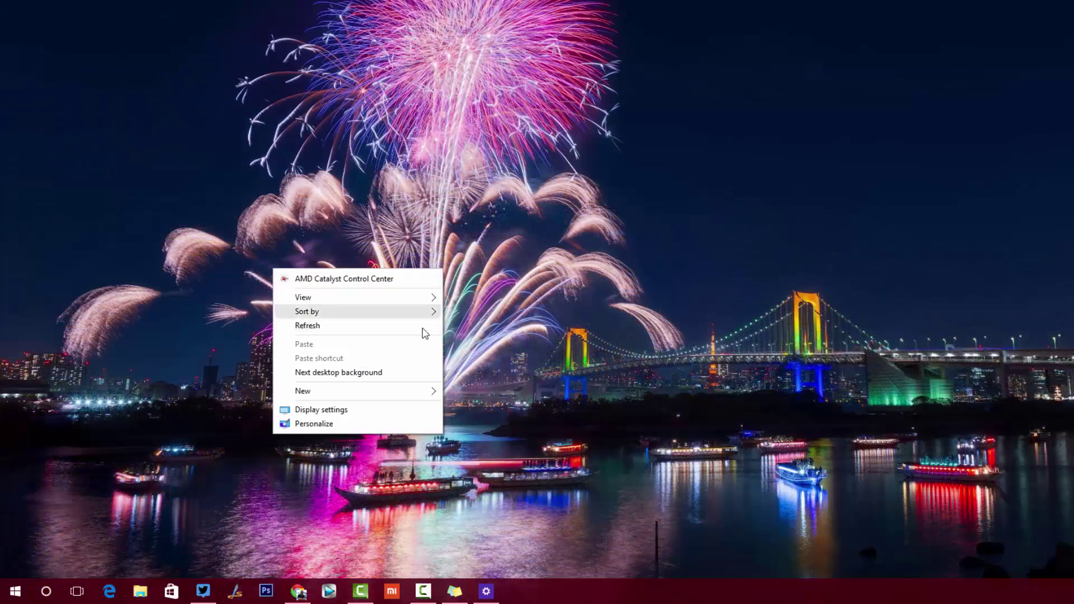
pyautogui.click(403, 369)
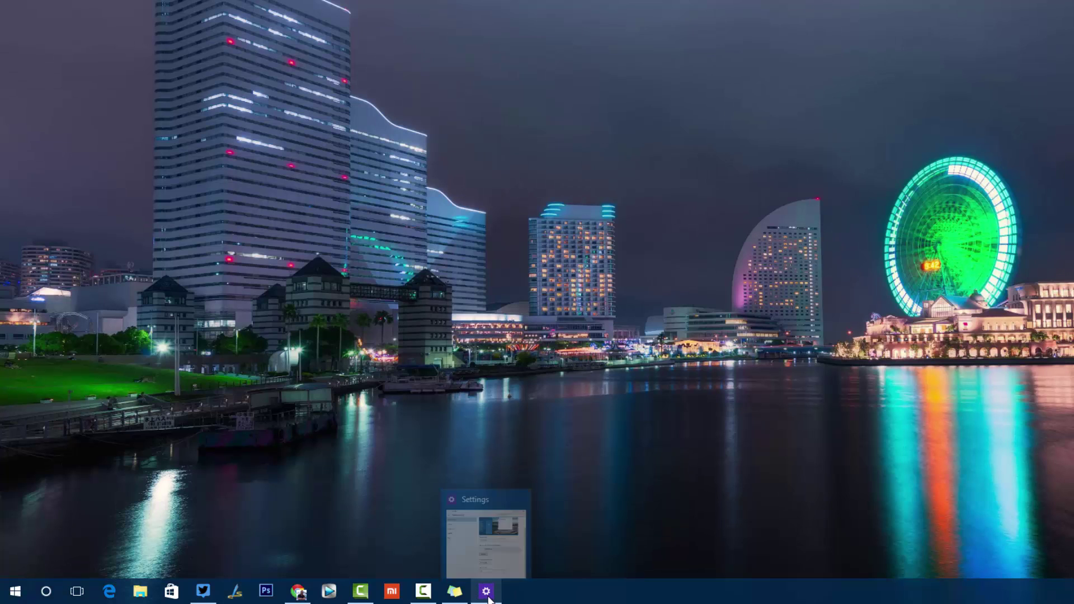
pyautogui.click(487, 592)
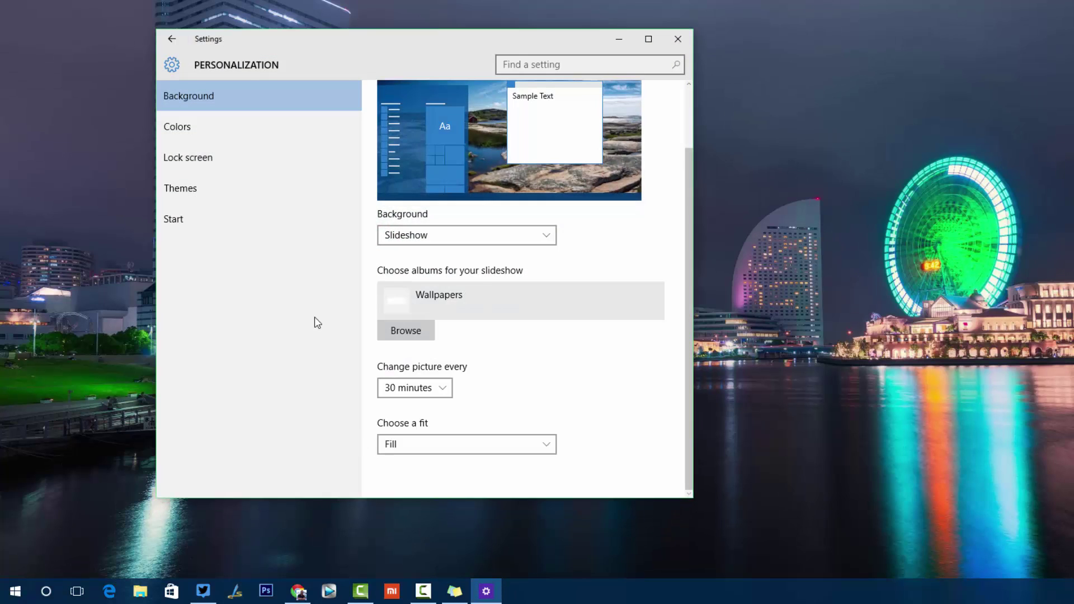
# Step: Go to the Colors page and preview the current blue Start menu
pyautogui.click(234, 124)
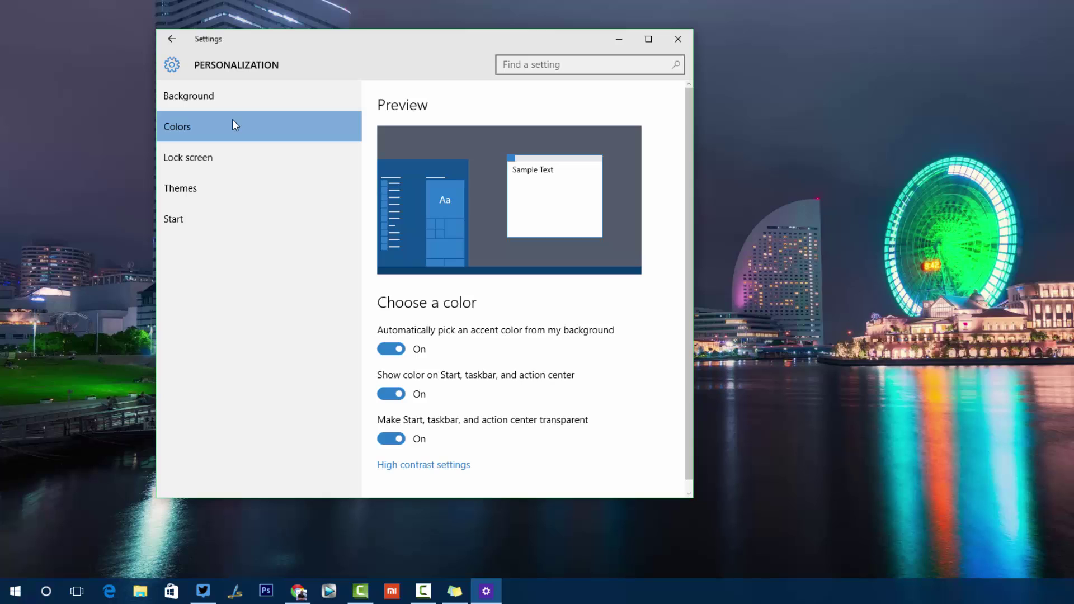
pyautogui.scroll(-1, 414, 213)
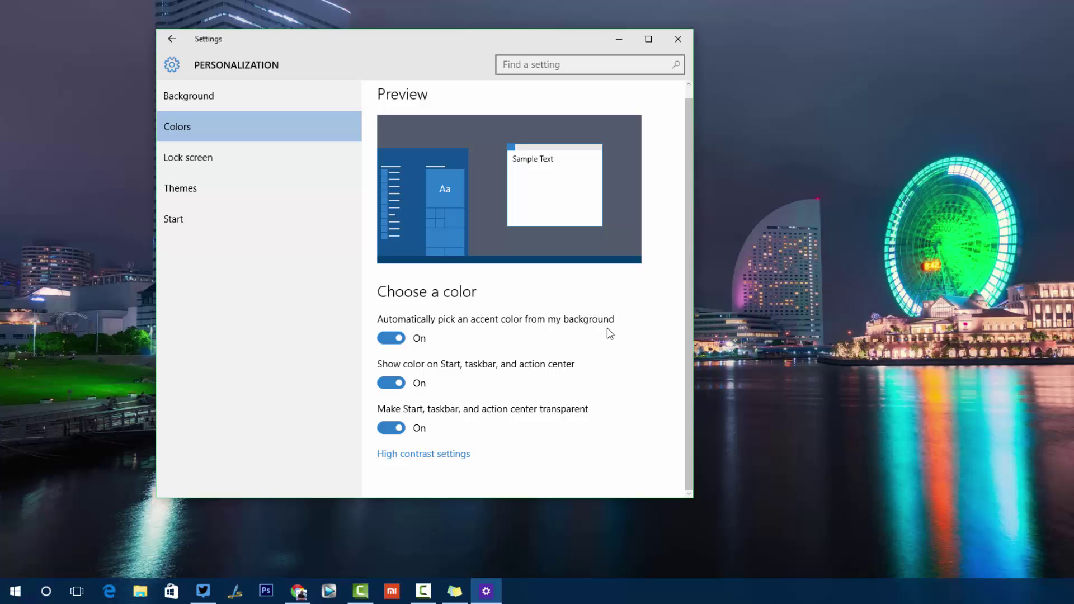
pyautogui.click(15, 591)
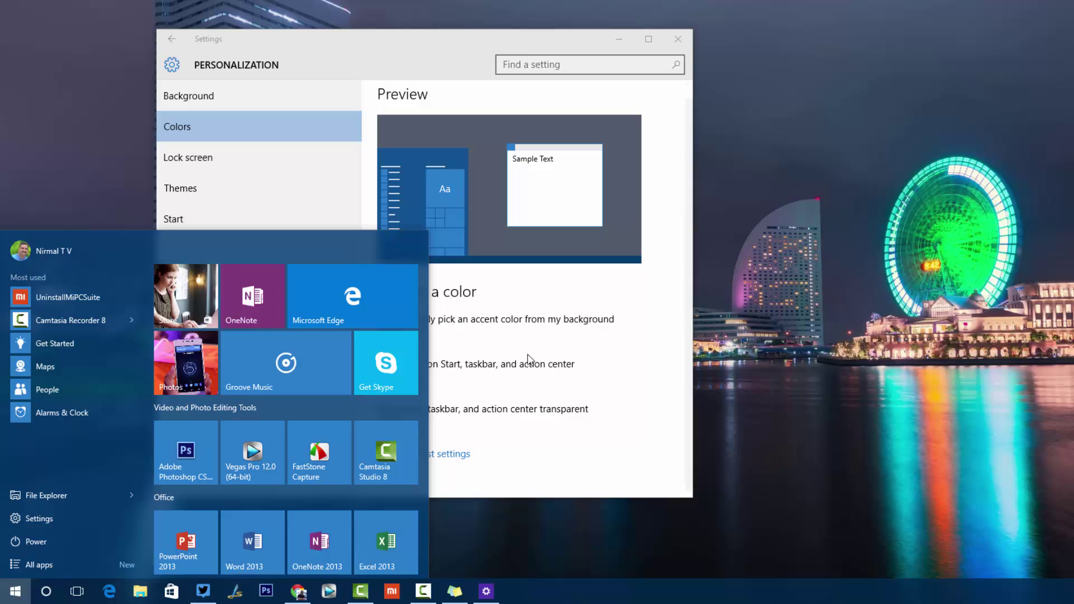
# Step: Turn off automatic accent colour, pick yellow, and preview it in Start
pyautogui.click(548, 296)
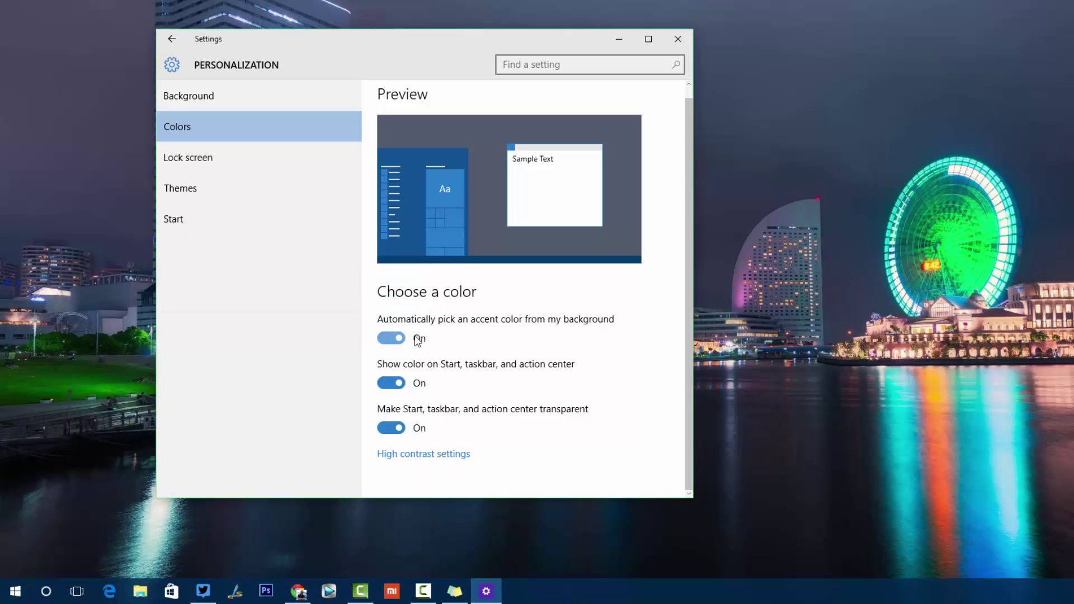
pyautogui.click(387, 341)
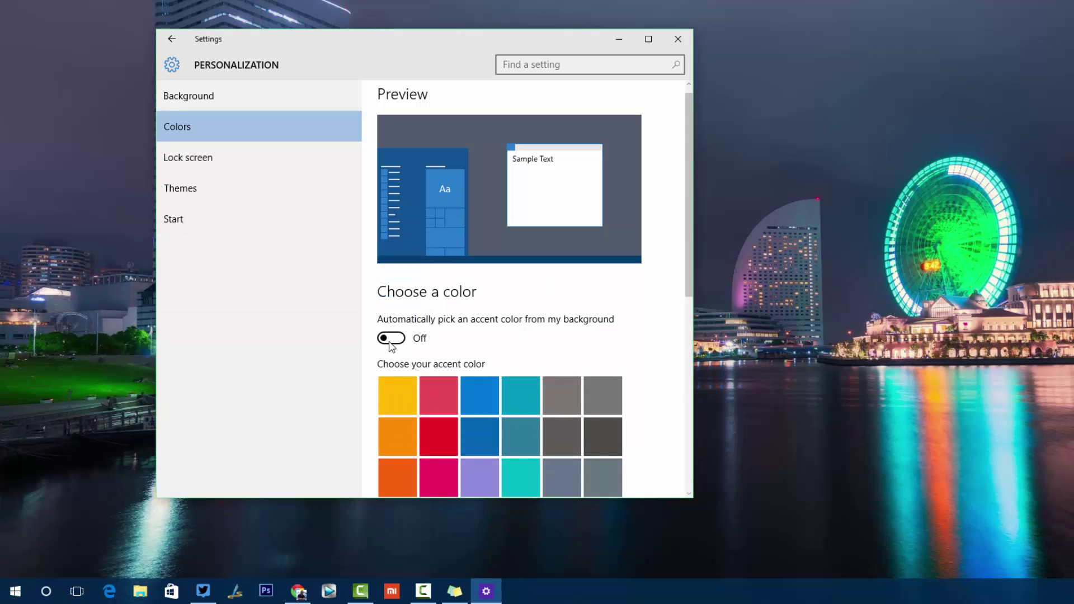
pyautogui.scroll(-3, 399, 348)
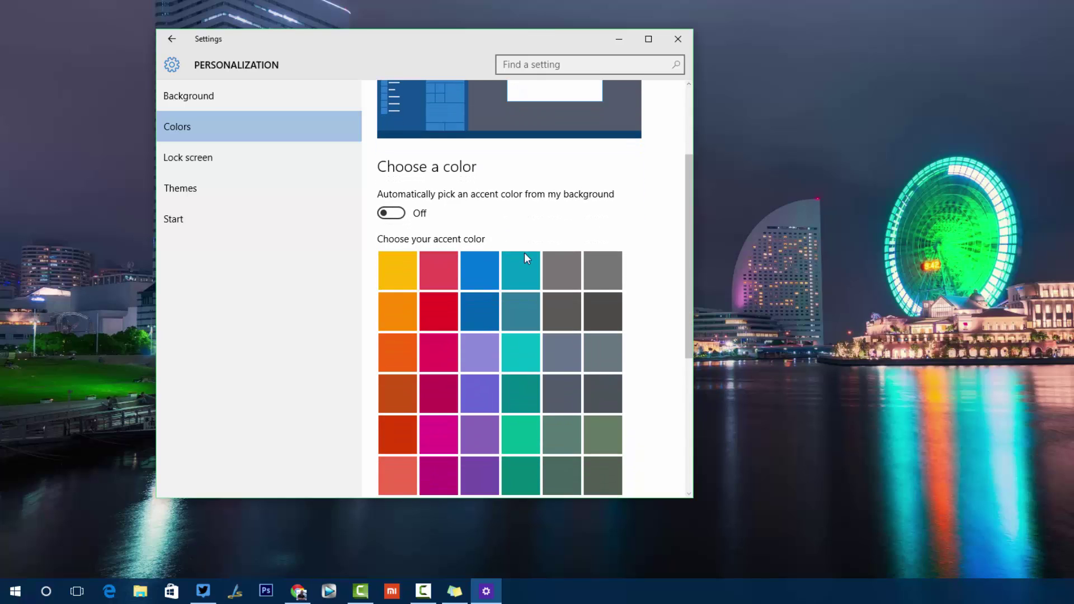
pyautogui.scroll(-4, 552, 291)
pyautogui.scroll(3, 416, 244)
pyautogui.click(390, 213)
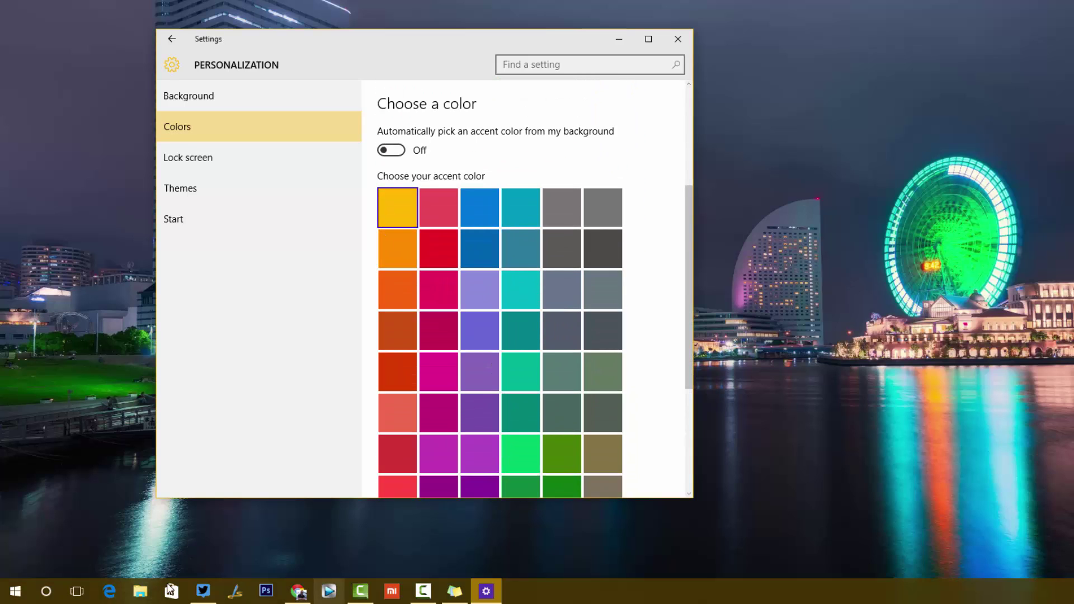
pyautogui.click(15, 591)
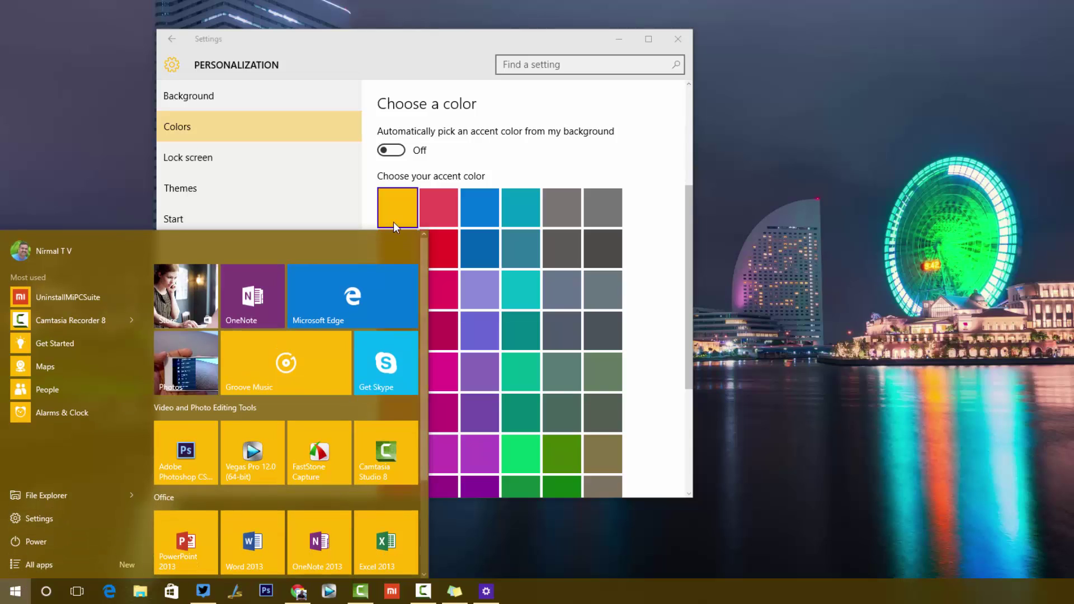
# Step: Try blue and teal accents, then restore automatic accent colour and preview the green Start
pyautogui.click(439, 208)
pyautogui.click(481, 212)
pyautogui.click(526, 217)
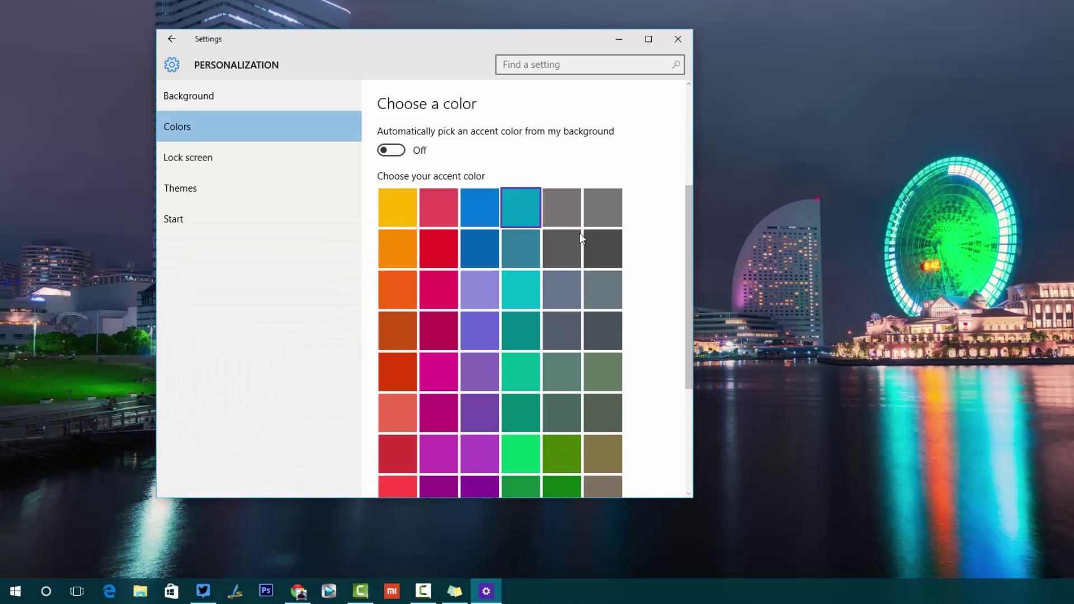
pyautogui.scroll(-5, 580, 233)
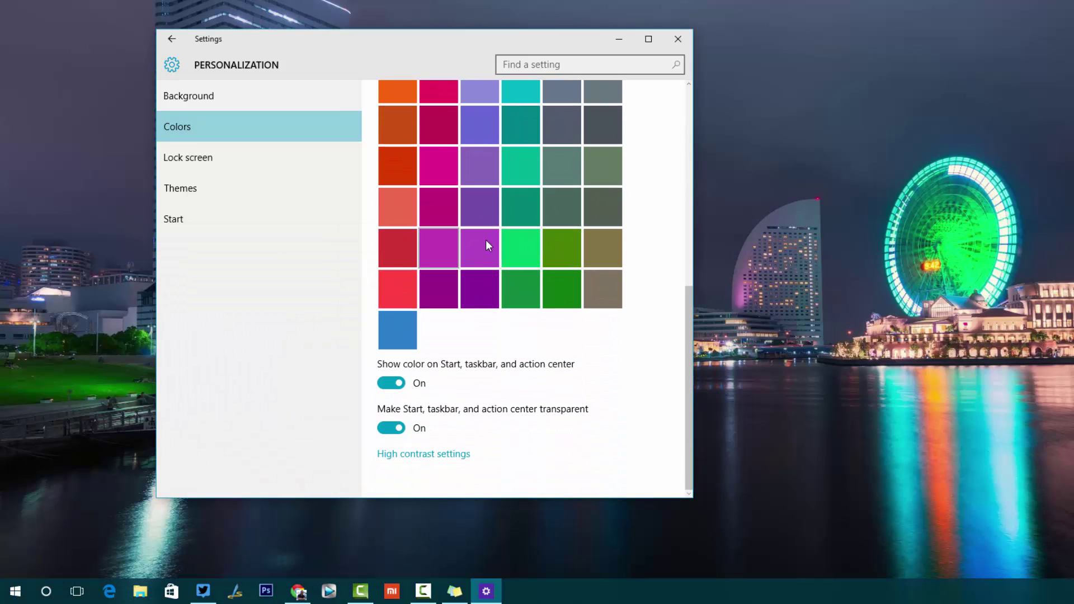
pyautogui.scroll(5, 501, 280)
pyautogui.scroll(-3, 497, 289)
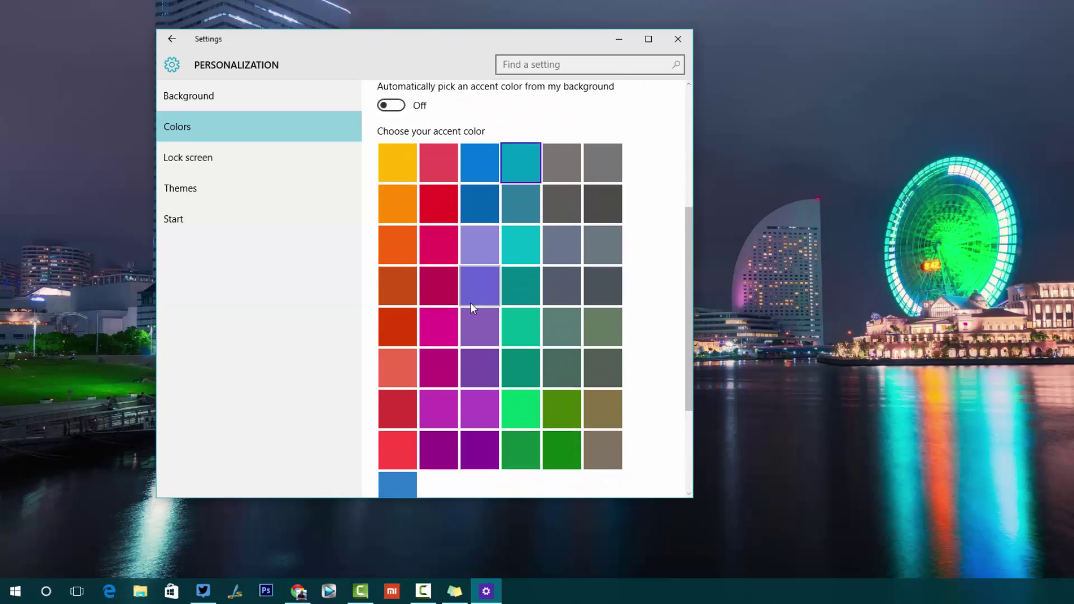
pyautogui.scroll(5, 487, 314)
pyautogui.click(391, 258)
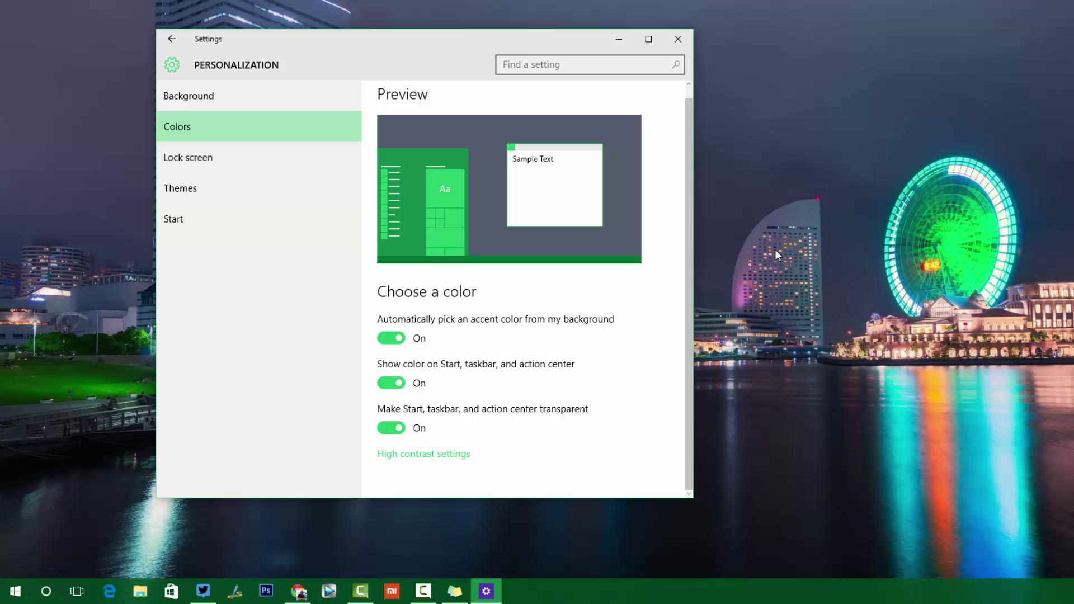
pyautogui.click(15, 589)
pyautogui.click(839, 289)
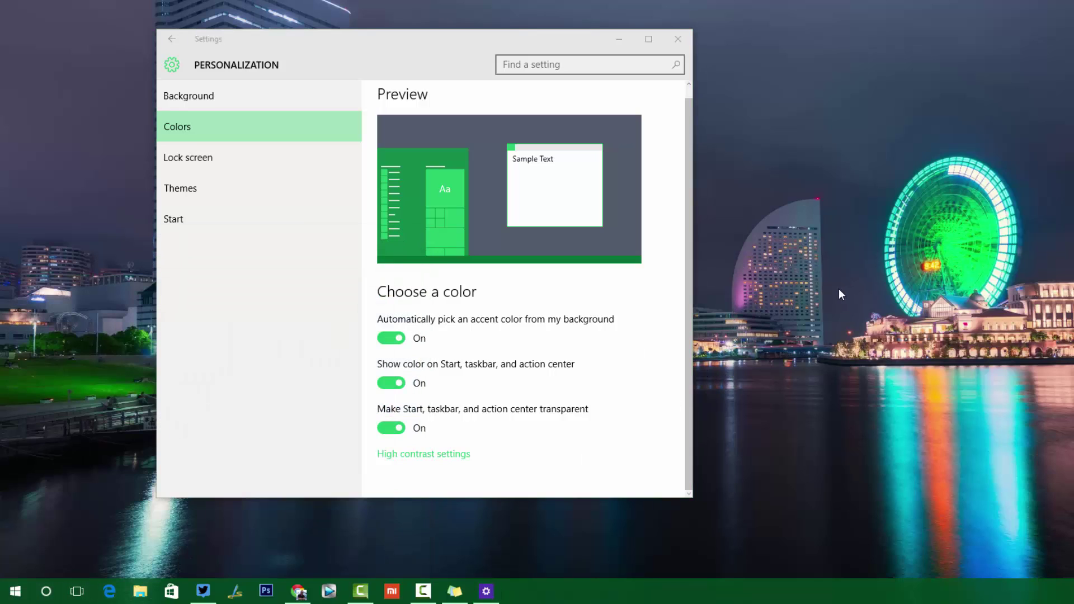
# Step: Turn off Show color on Start, taskbar and action center, and check Start
pyautogui.click(395, 388)
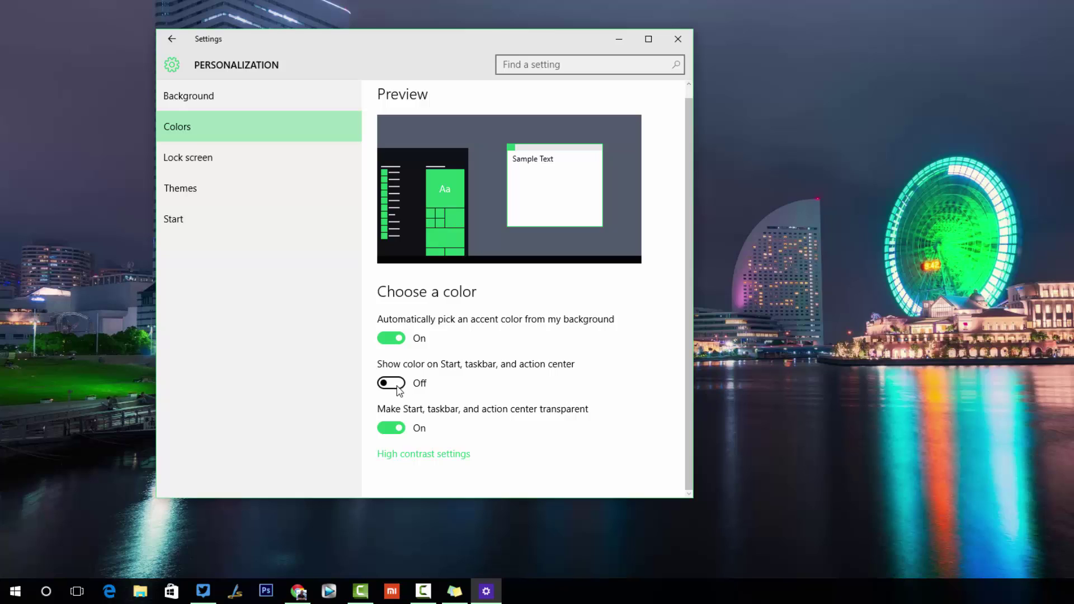
pyautogui.click(15, 592)
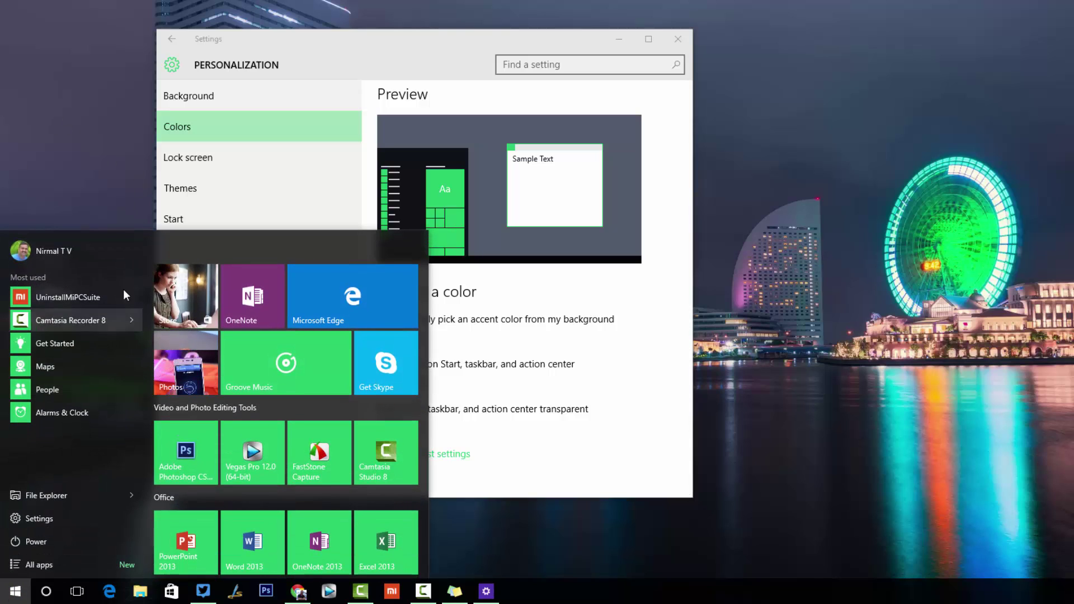
pyautogui.click(548, 442)
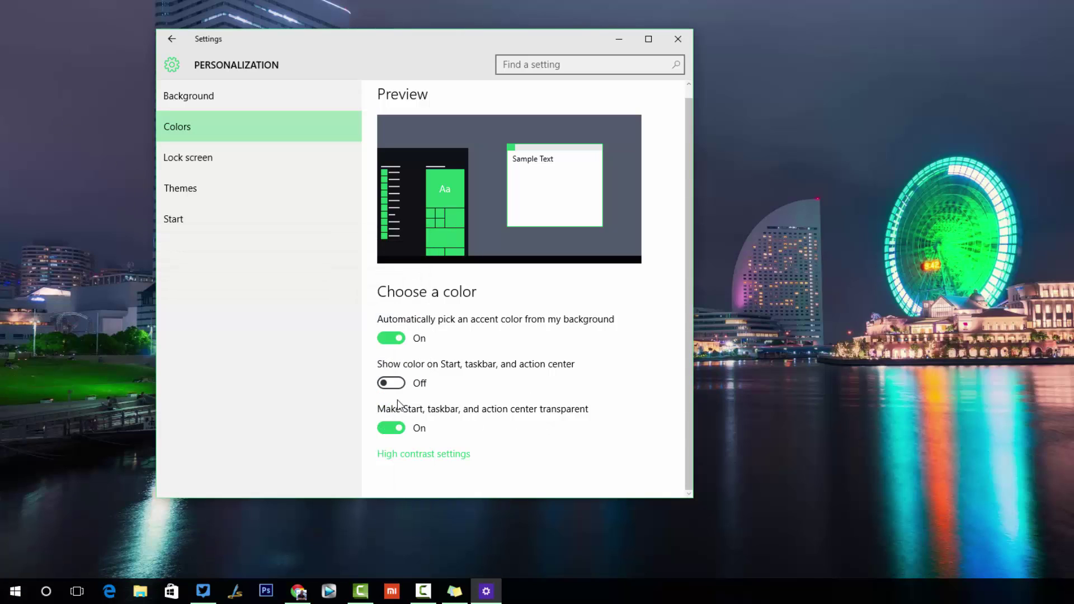
# Step: Turn transparency off and back on, previewing the Start menu each time
pyautogui.click(395, 429)
pyautogui.click(16, 592)
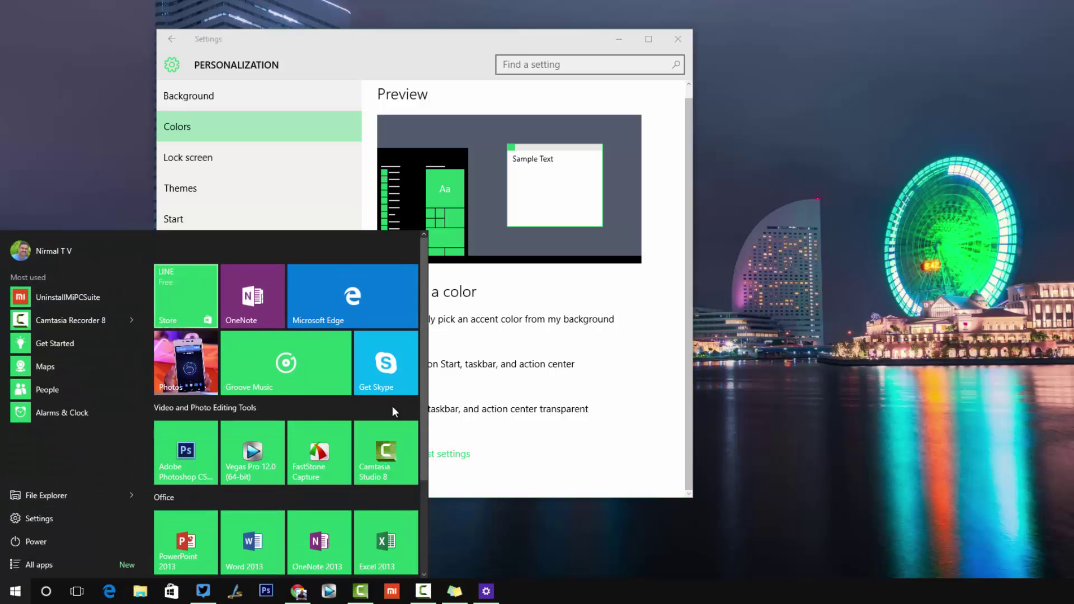
pyautogui.click(532, 439)
pyautogui.click(392, 429)
pyautogui.click(15, 591)
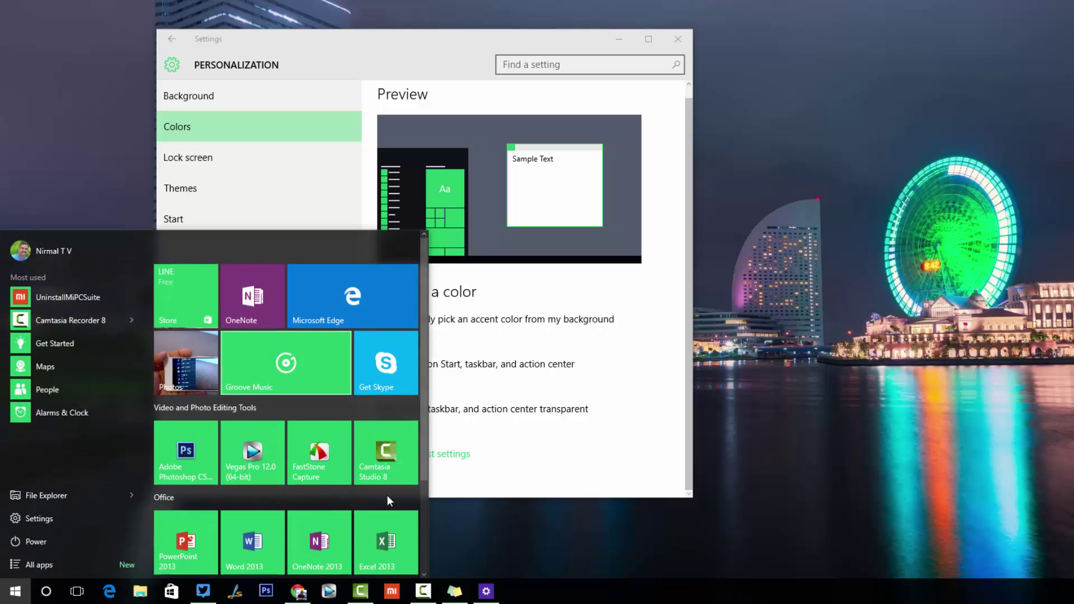
pyautogui.click(547, 470)
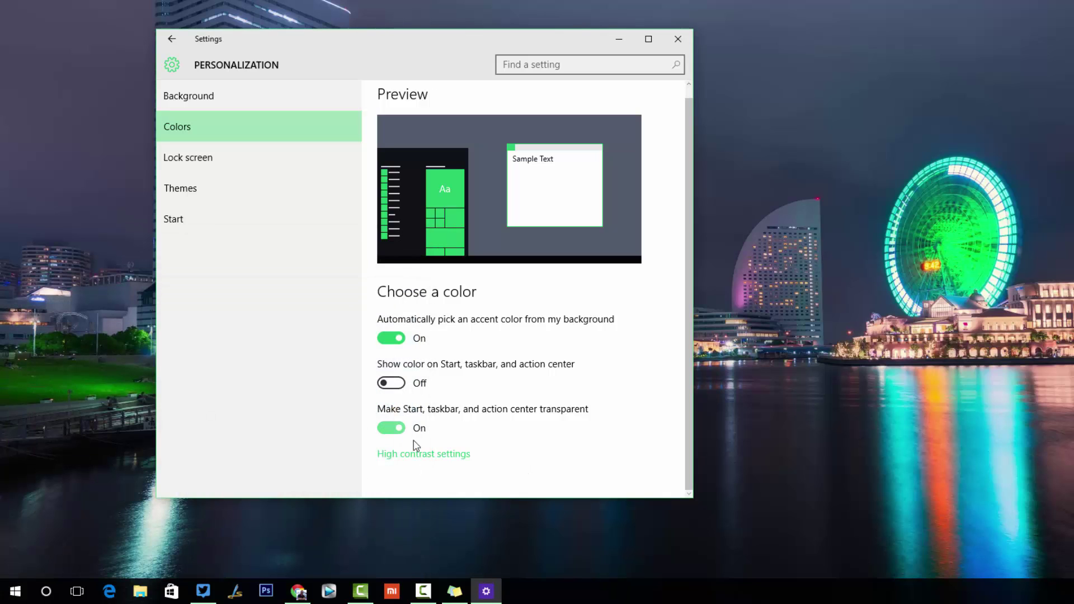
# Step: Look at high contrast settings, then navigate back to Personalization > Colors
pyautogui.click(439, 454)
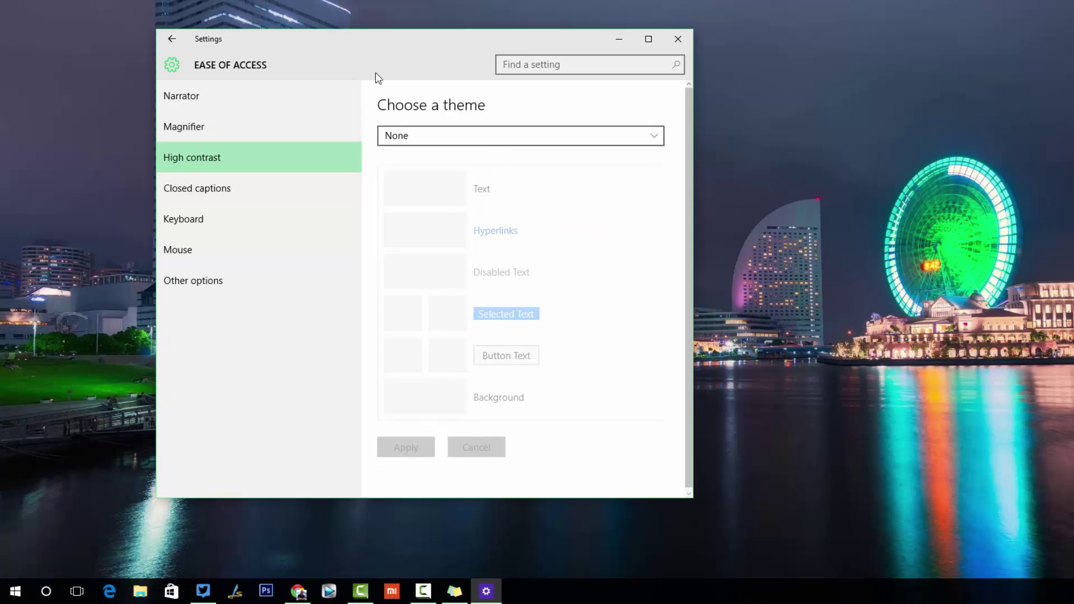
pyautogui.click(170, 39)
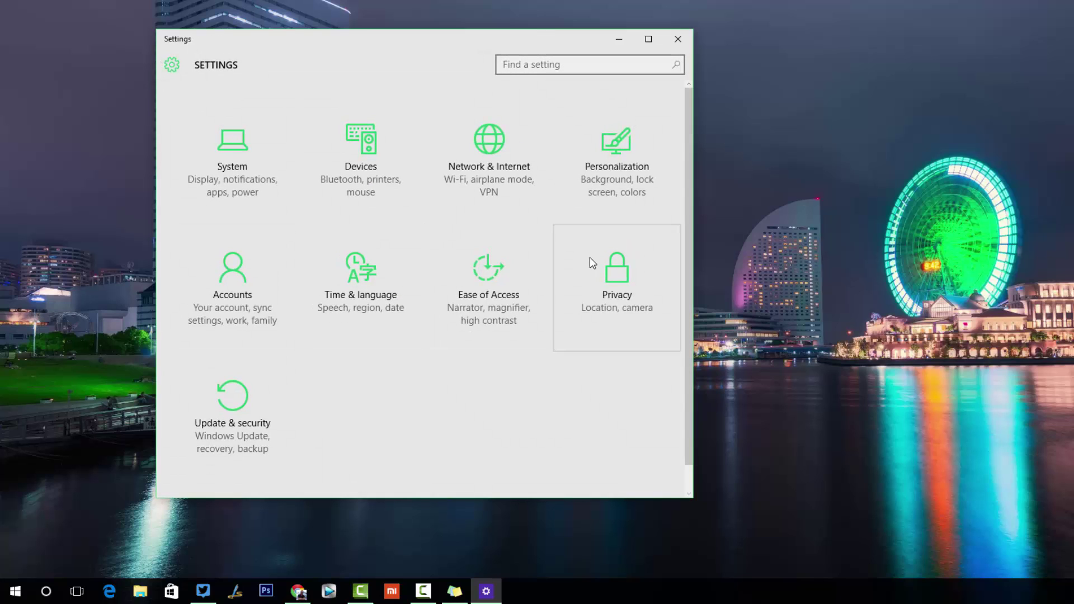
pyautogui.click(615, 162)
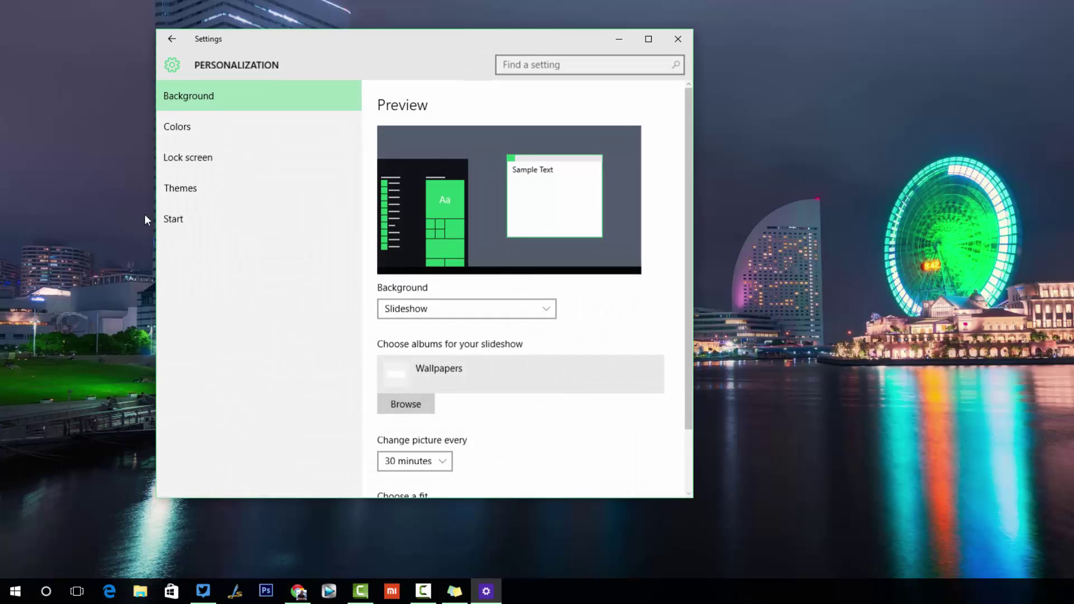
pyautogui.click(195, 130)
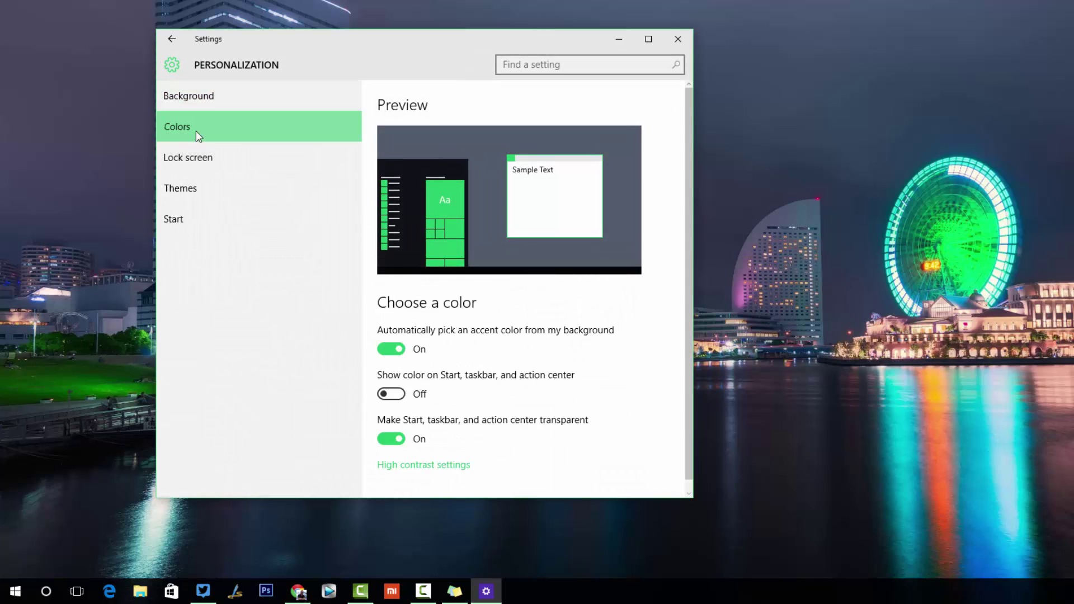
# Step: Set the lock screen background to Slideshow using the Wallpapers album
pyautogui.click(223, 164)
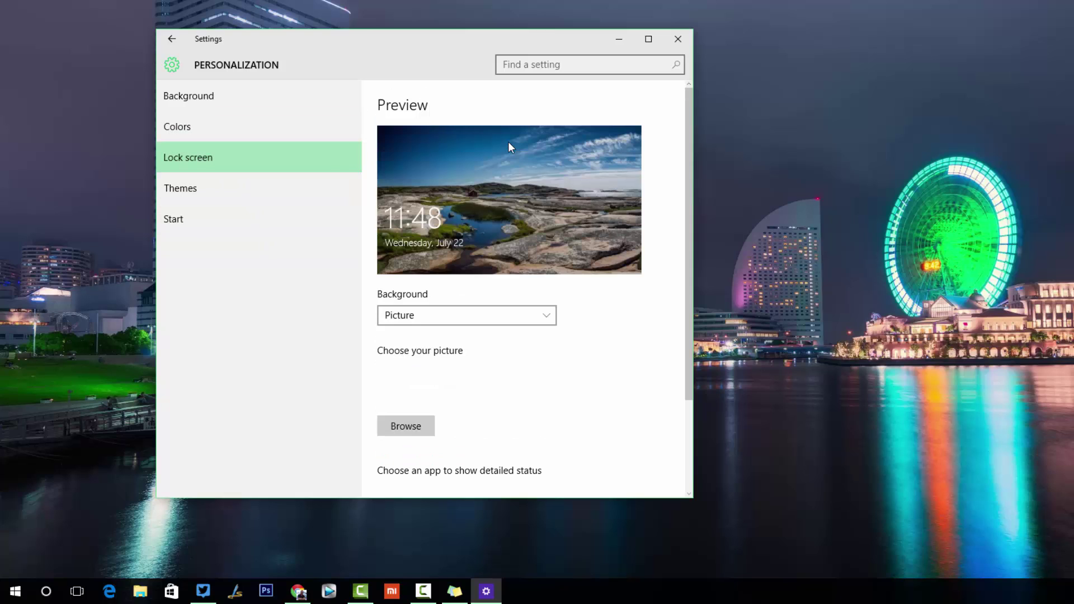
pyautogui.click(542, 313)
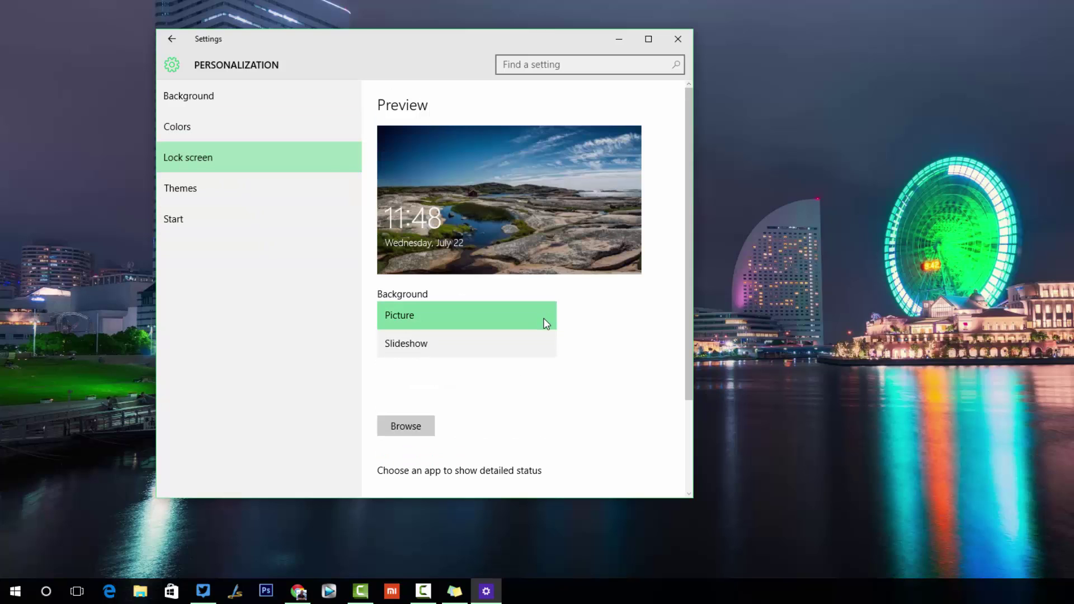
pyautogui.click(548, 348)
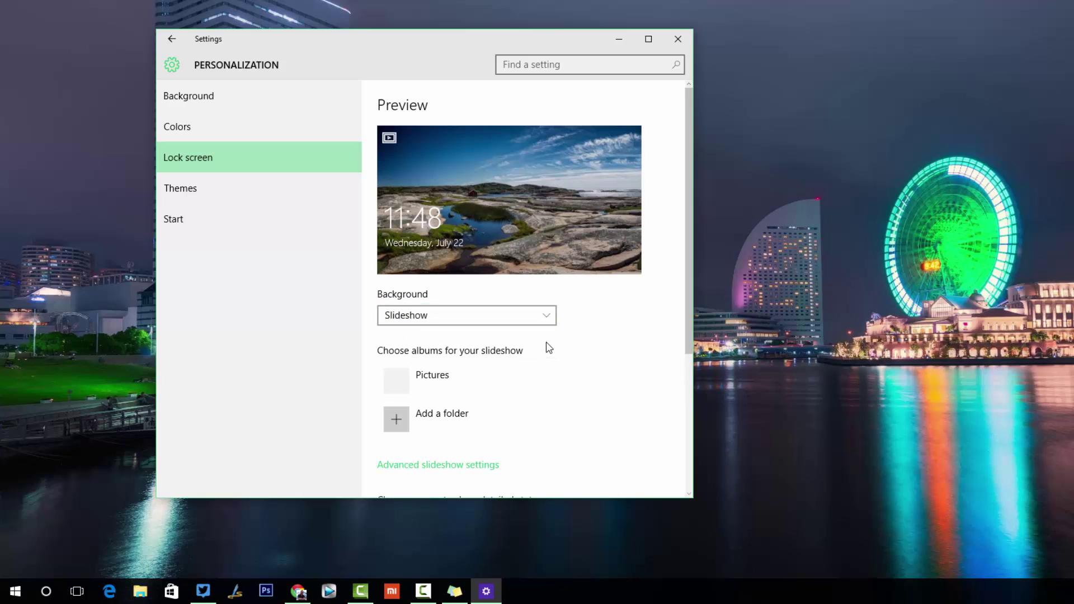
pyautogui.click(406, 420)
pyautogui.click(703, 240)
pyautogui.click(627, 436)
pyautogui.scroll(-1, 520, 358)
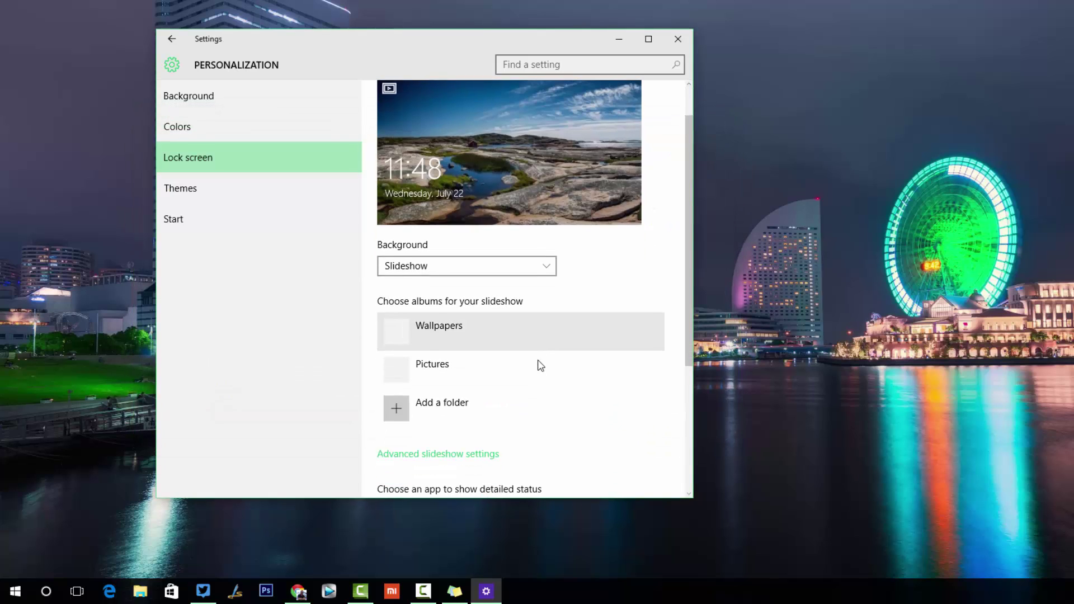
pyautogui.click(477, 322)
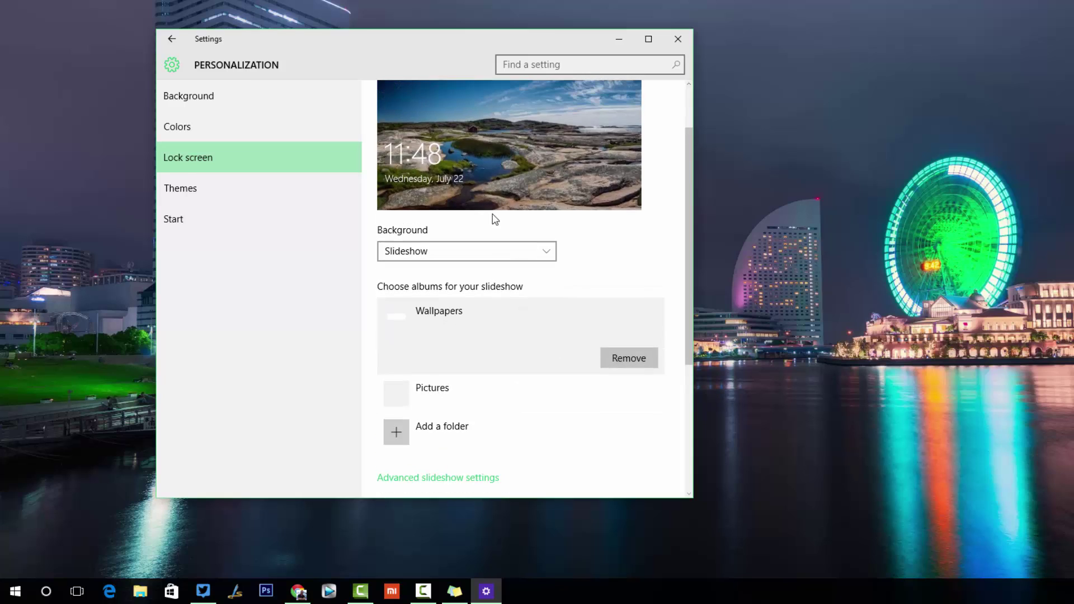
# Step: Review the advanced slideshow settings, then return to the Lock screen page
pyautogui.scroll(2, 493, 218)
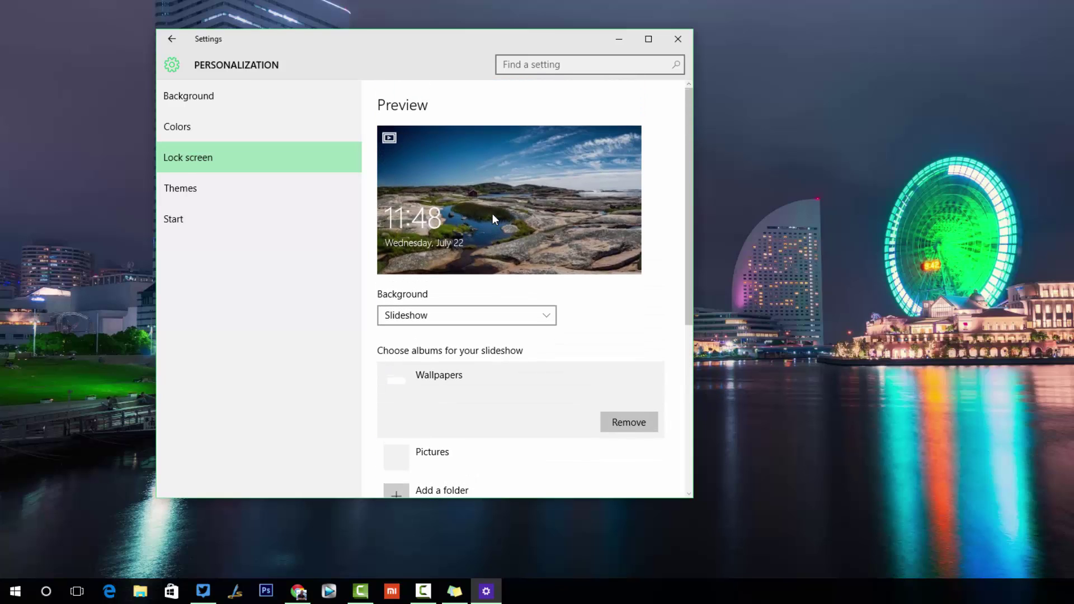
pyautogui.scroll(-3, 493, 215)
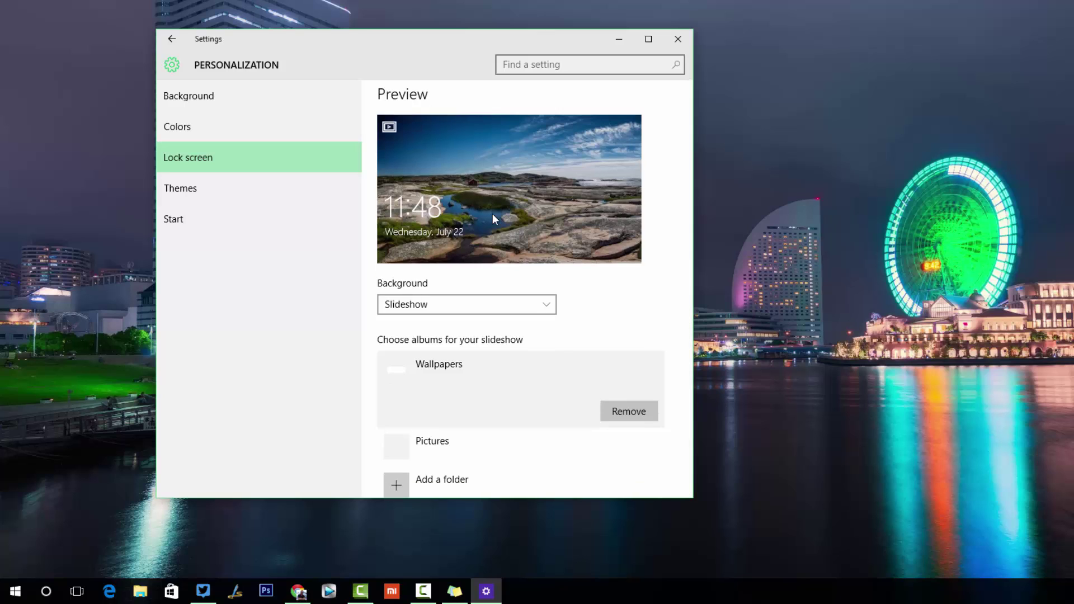
pyautogui.click(479, 292)
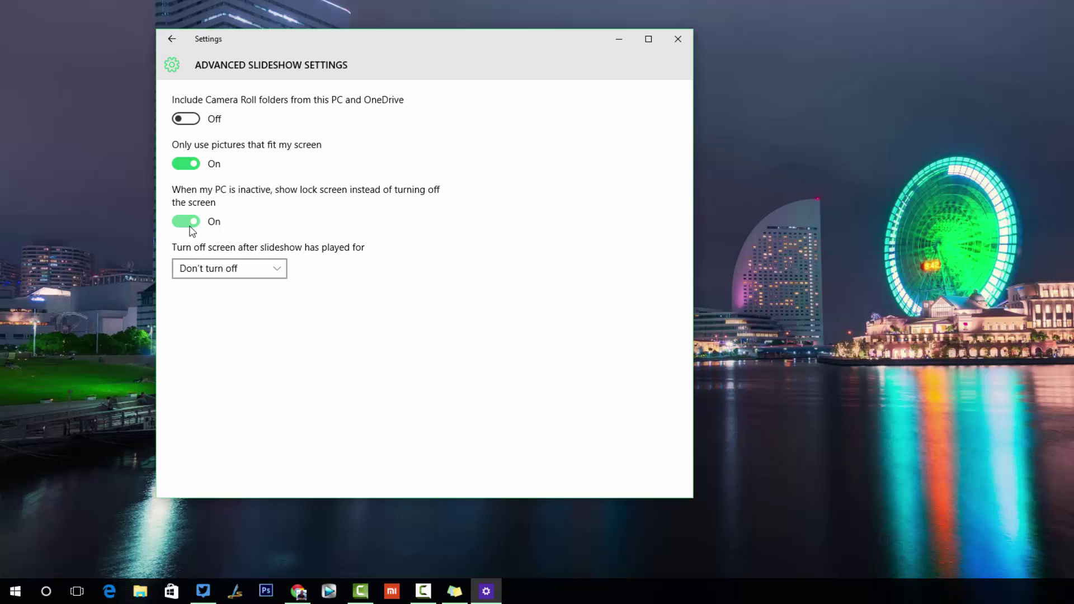
pyautogui.click(171, 39)
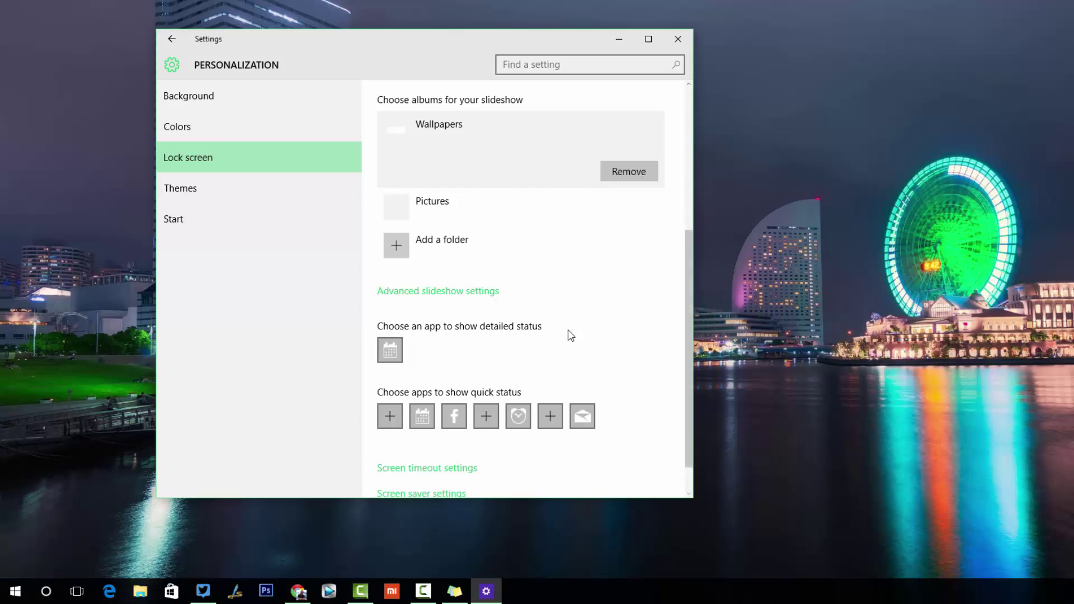
pyautogui.scroll(-1, 570, 335)
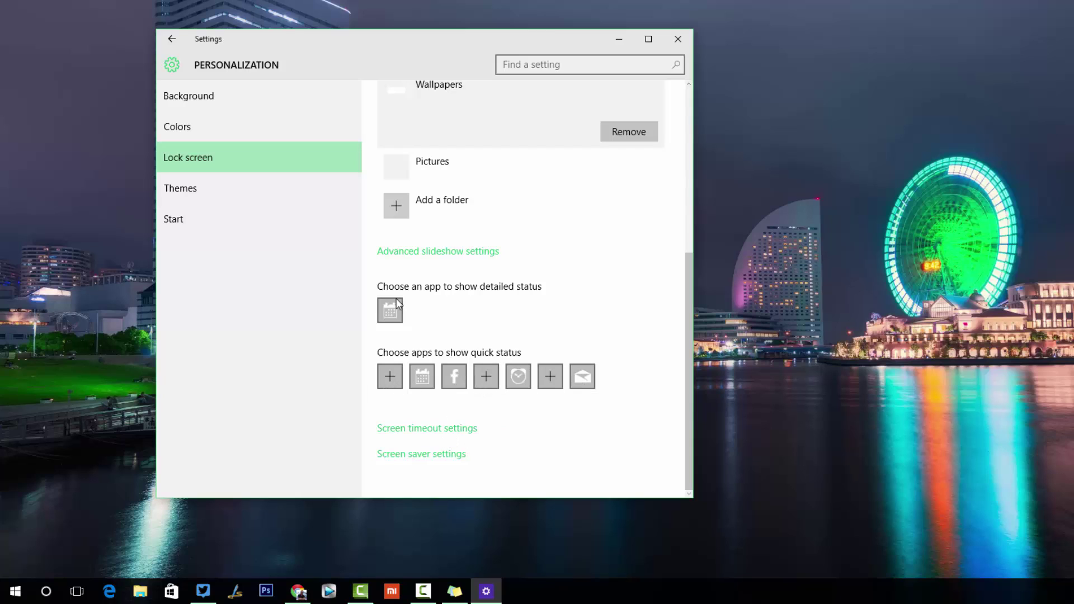
# Step: Open the classic Personalization theme window from Themes and resize it smaller
pyautogui.click(240, 193)
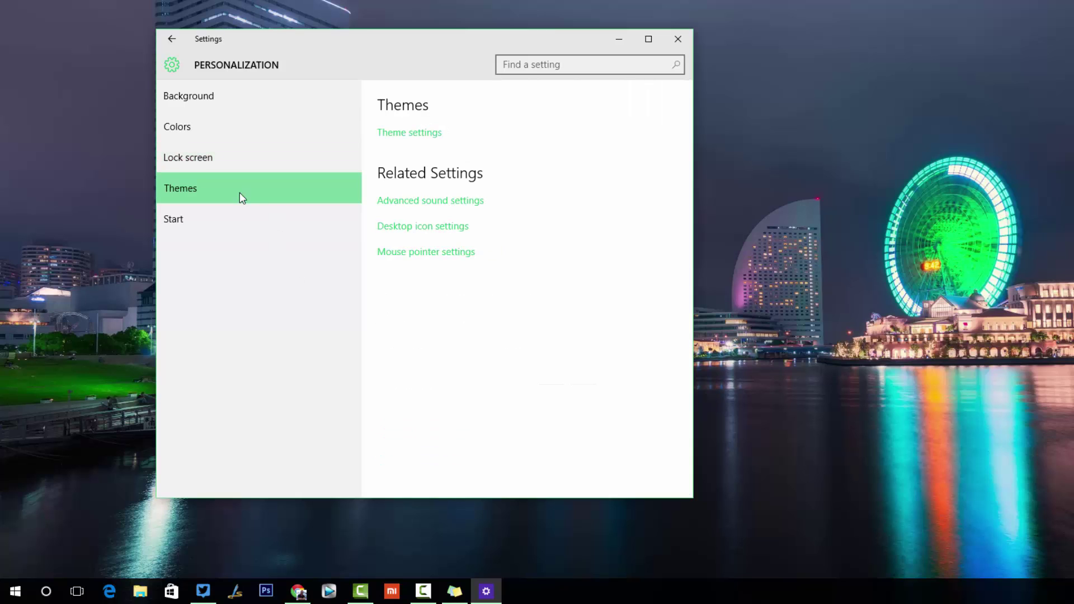
pyautogui.click(425, 136)
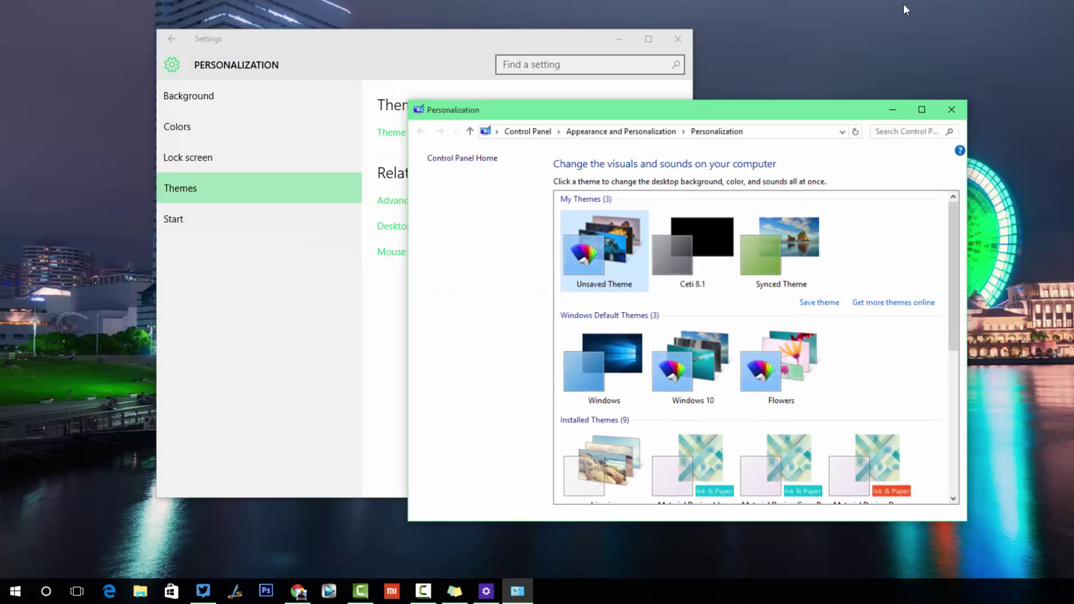
pyautogui.moveTo(659, 114); pyautogui.dragTo(337, 97)
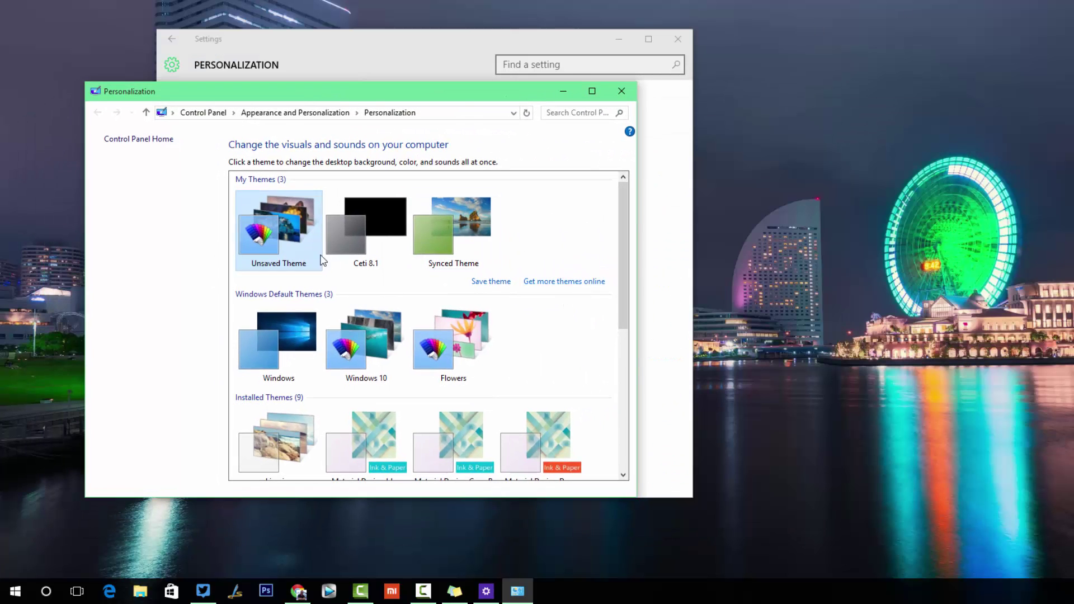
pyautogui.scroll(-1, 461, 266)
pyautogui.scroll(-10, 425, 307)
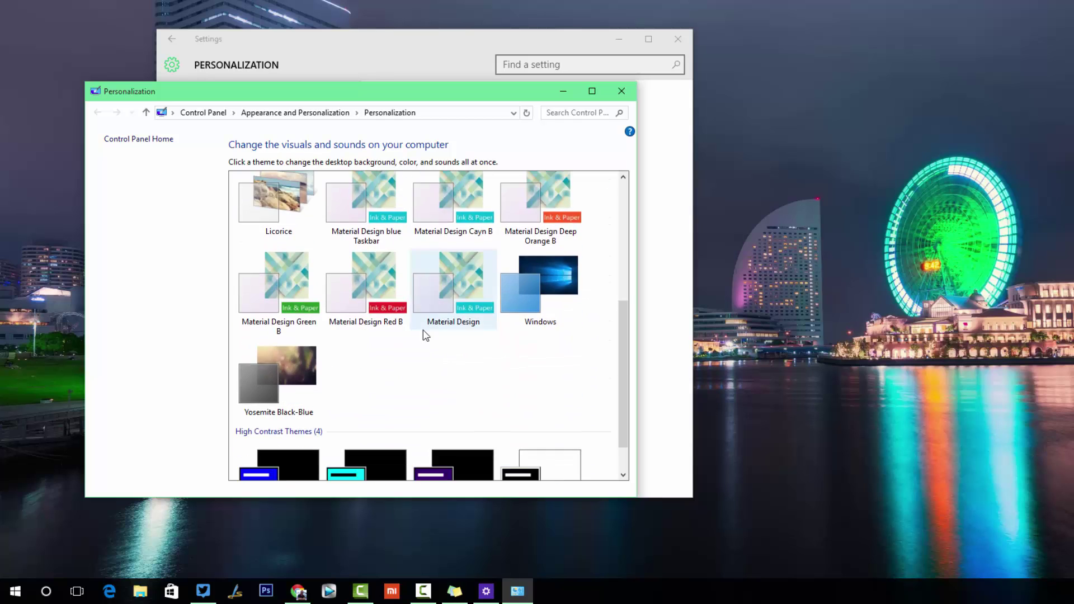
pyautogui.scroll(10, 426, 334)
# Step: Save the current theme as 'Test theme'
pyautogui.click(489, 283)
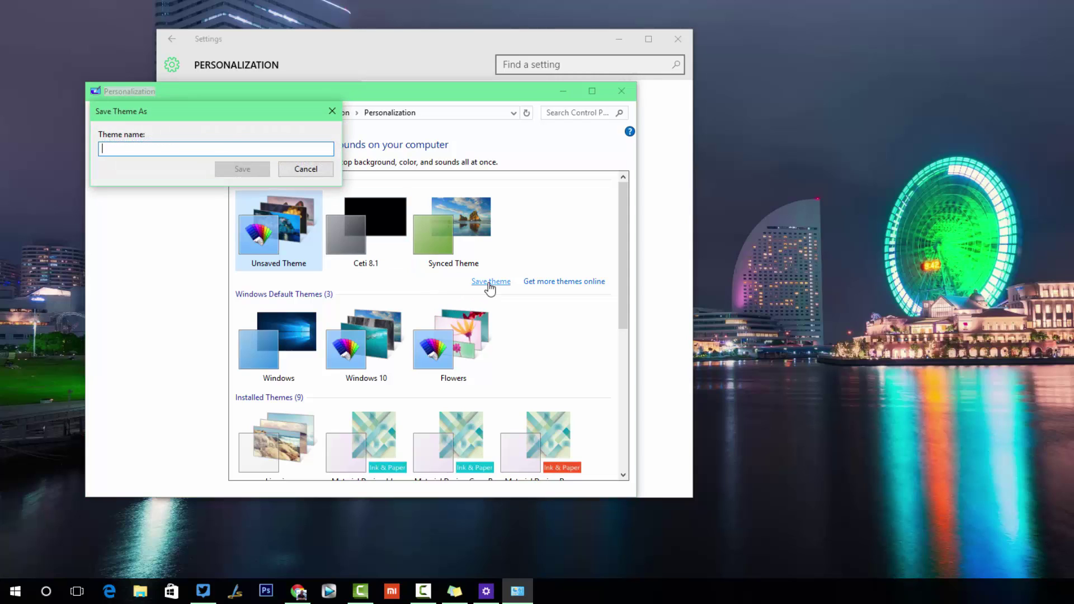
pyautogui.write('tEST T')
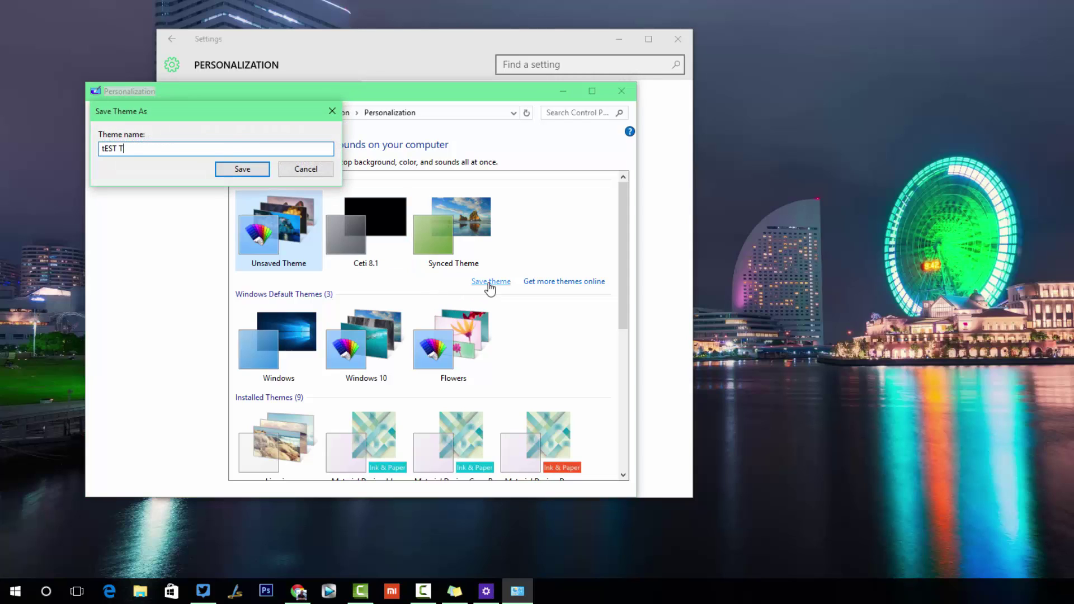
pyautogui.press('BackSpace')
pyautogui.press('BackSpace')
pyautogui.press('BackSpace')
pyautogui.press('BackSpace')
pyautogui.press('BackSpace')
pyautogui.press('BackSpace')
pyautogui.write('T')
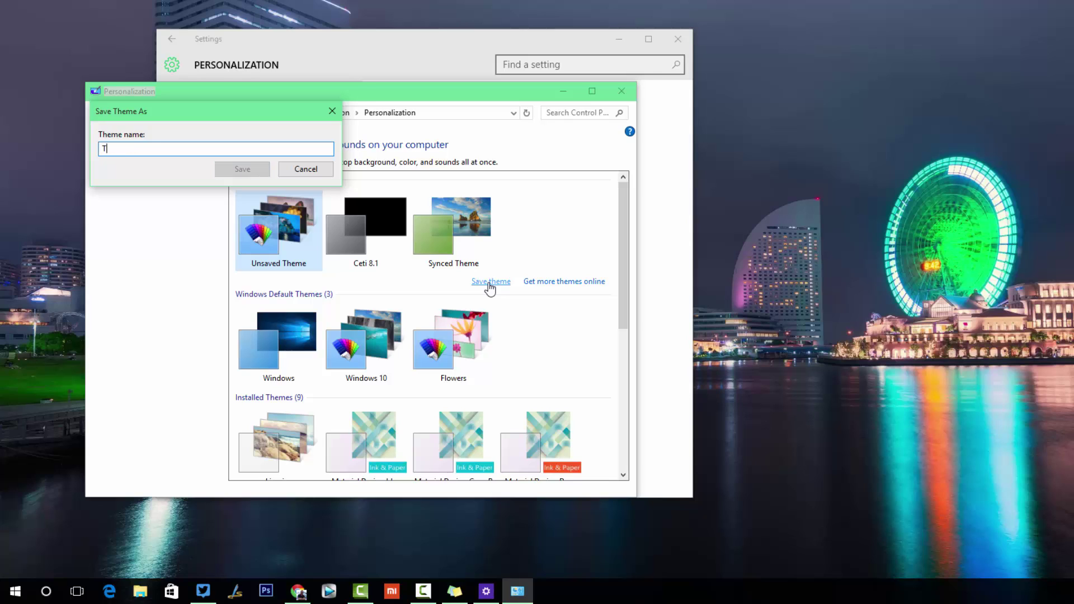
pyautogui.write('est theme')
pyautogui.press('Return')
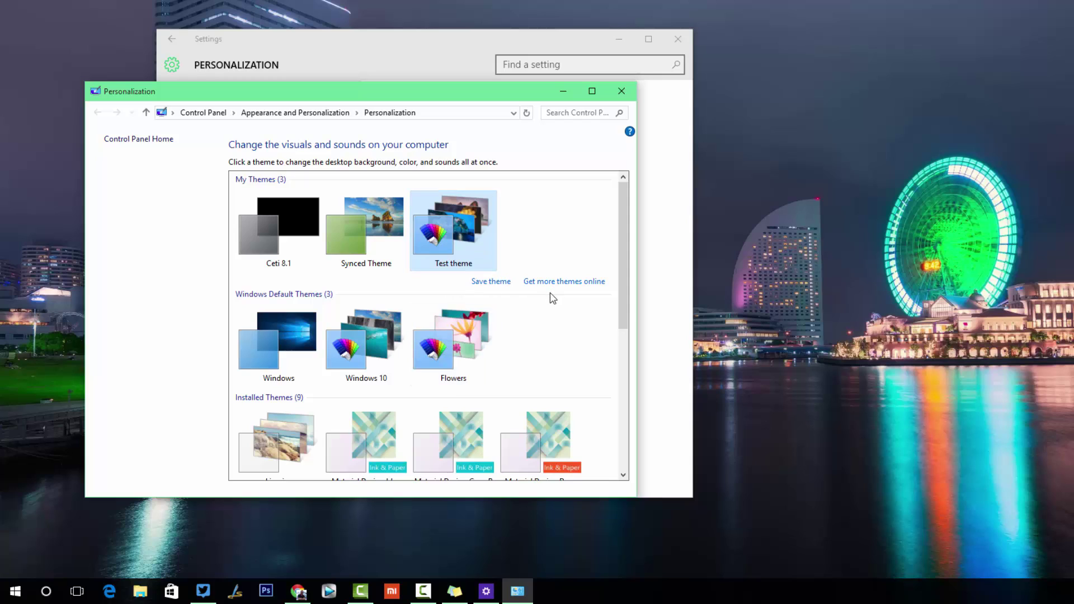
# Step: Look over the saved themes under My Themes, then close the Personalization window
pyautogui.scroll(-1, 513, 298)
pyautogui.scroll(-2, 514, 300)
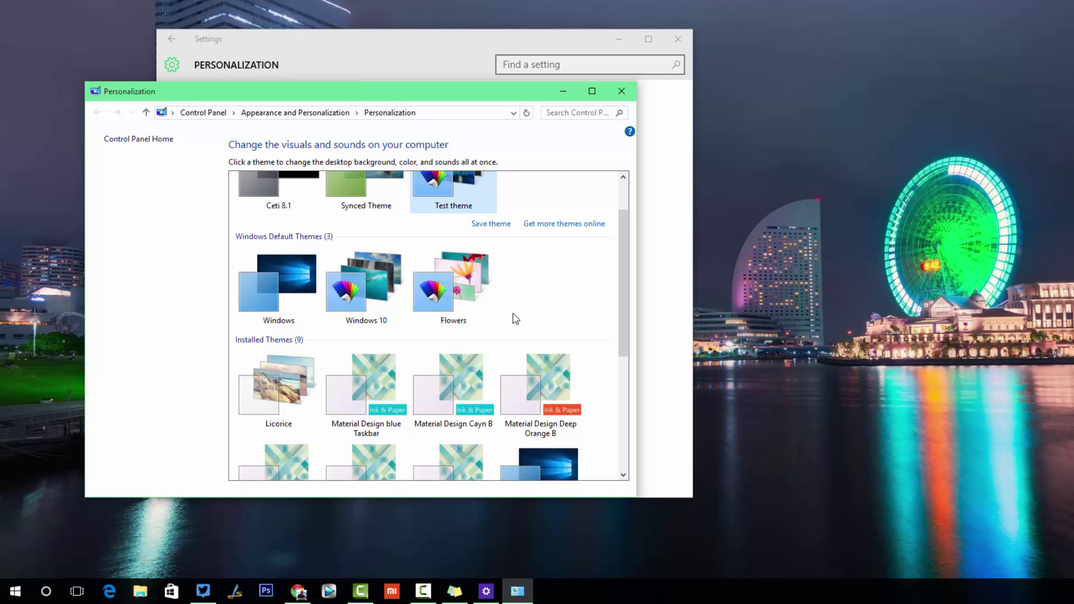
pyautogui.scroll(3, 531, 301)
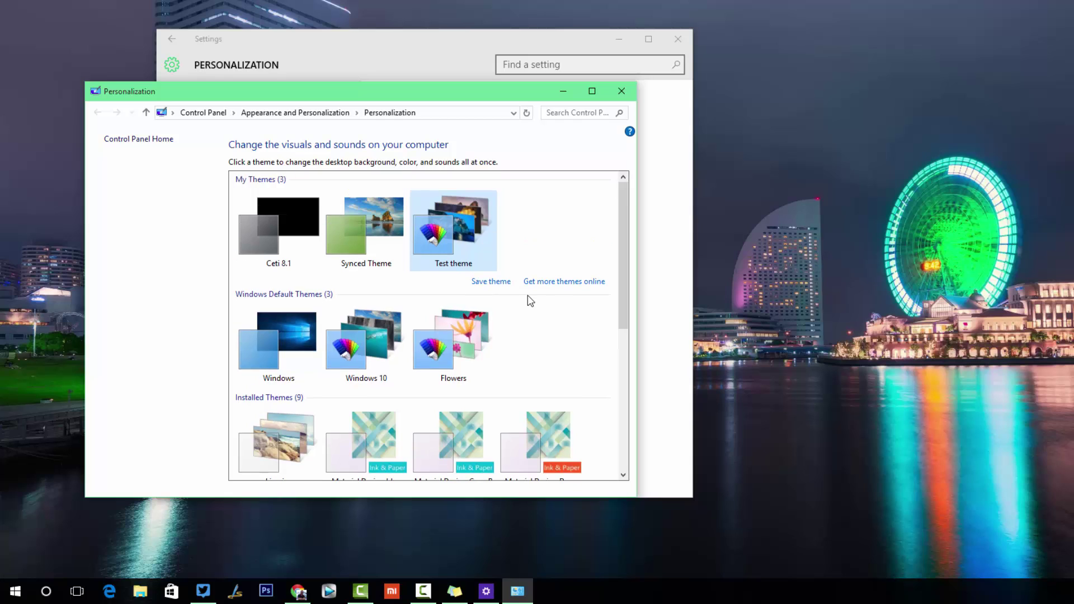
pyautogui.scroll(-10, 530, 301)
pyautogui.scroll(10, 531, 302)
pyautogui.scroll(-3, 553, 287)
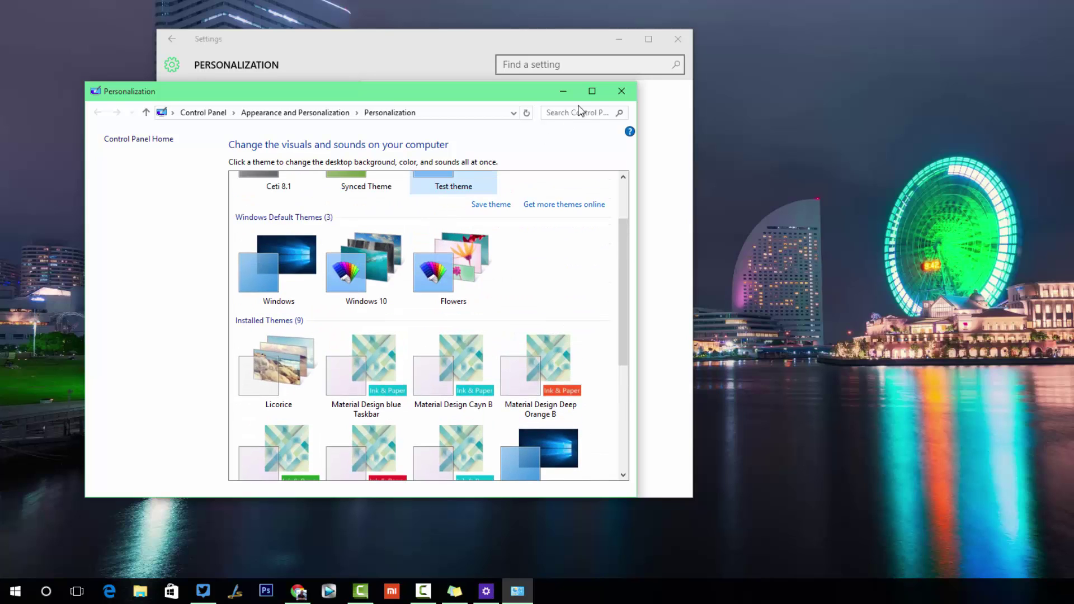
pyautogui.click(621, 90)
# Step: On the Start page, turn on full-screen Start, preview it, then switch it back off
pyautogui.click(224, 220)
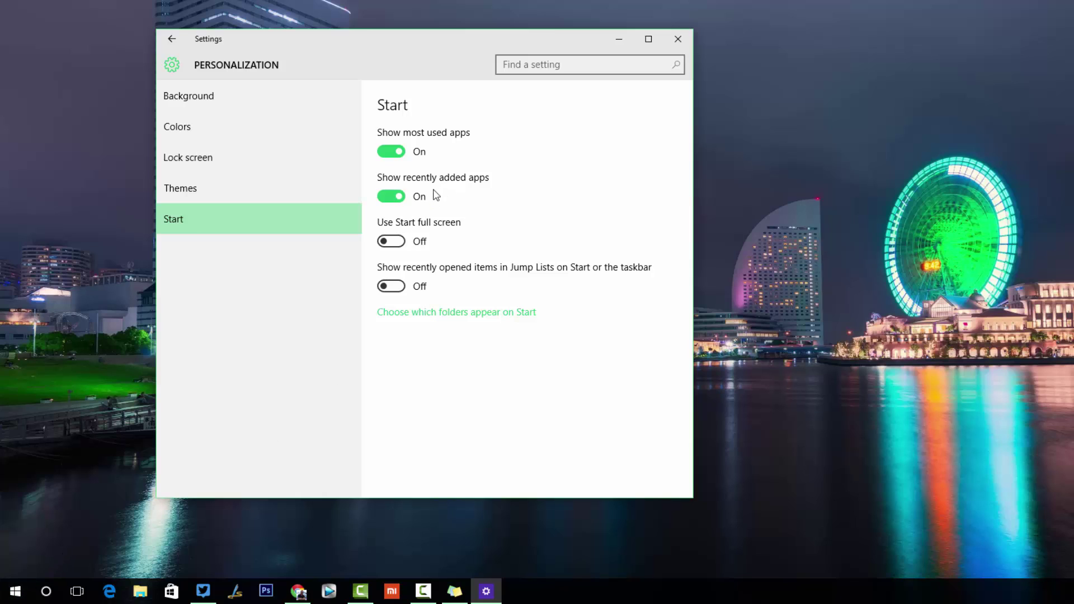
pyautogui.click(391, 241)
pyautogui.click(2, 600)
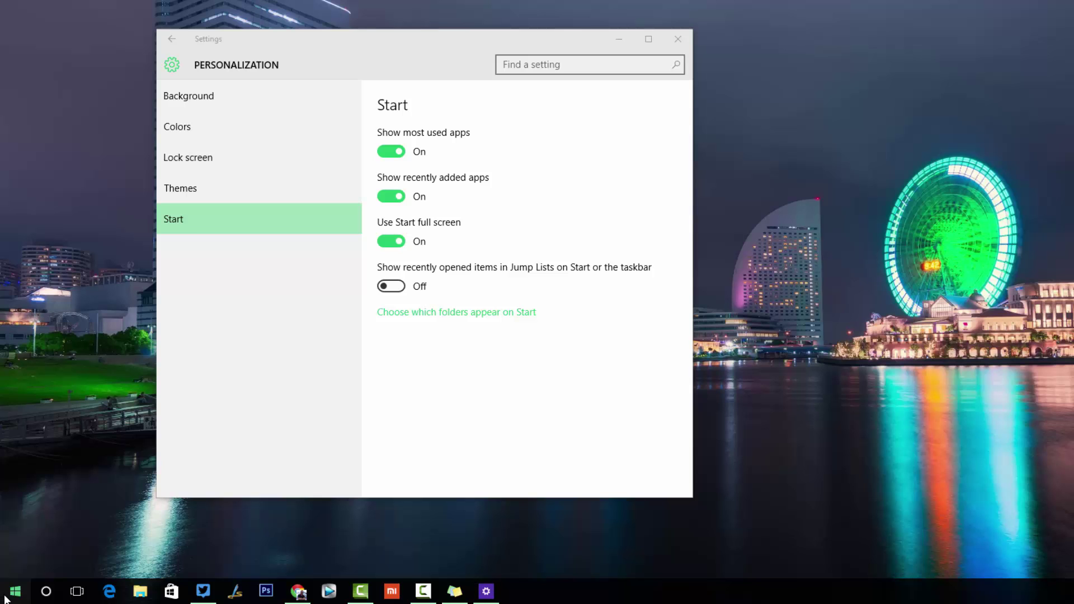
pyautogui.click(4, 599)
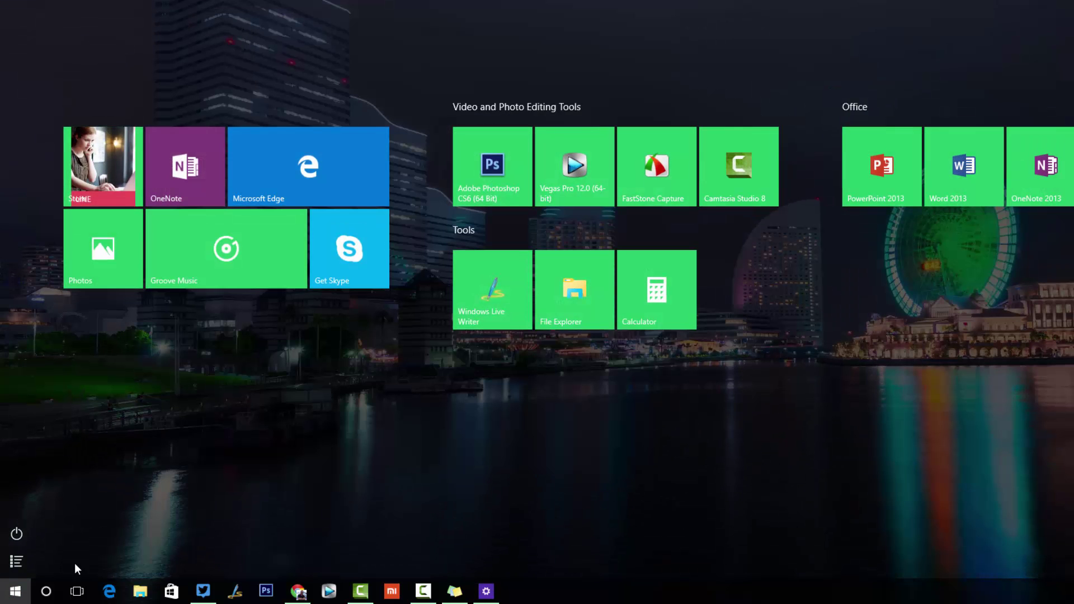
pyautogui.click(14, 592)
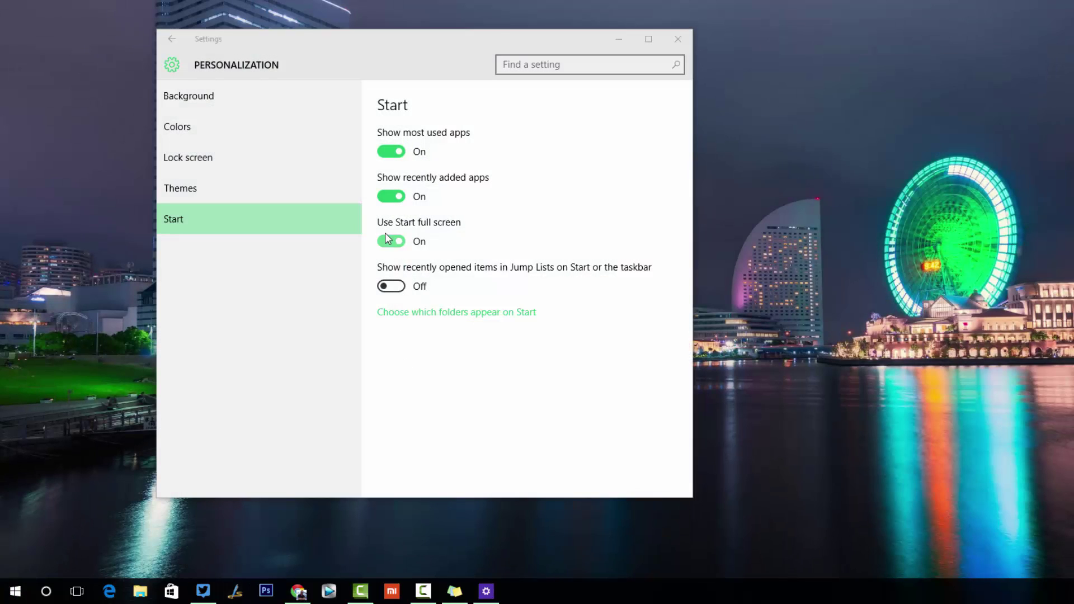
pyautogui.click(386, 239)
# Step: Review the folders shown on Start and the Start menu, then return to the Settings home
pyautogui.click(454, 316)
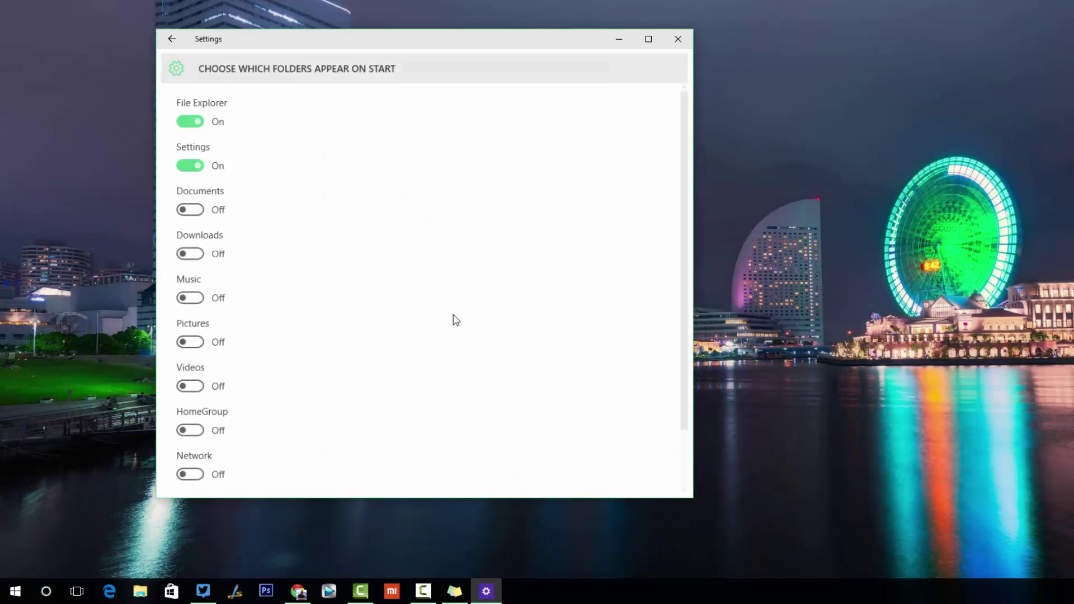
pyautogui.scroll(-2, 218, 221)
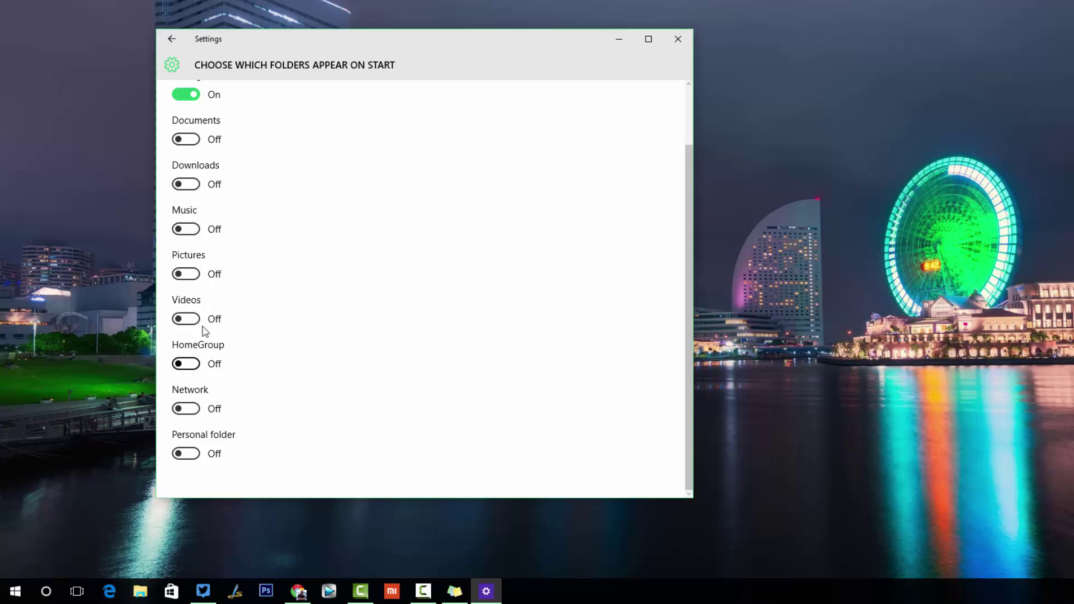
pyautogui.click(14, 592)
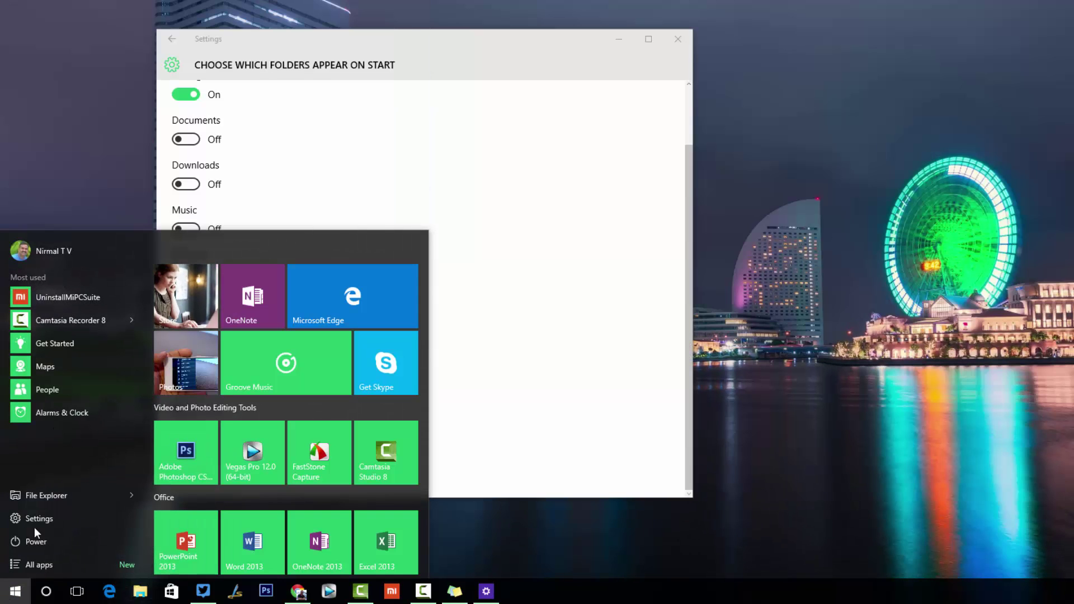
pyautogui.click(619, 259)
pyautogui.scroll(2, 503, 232)
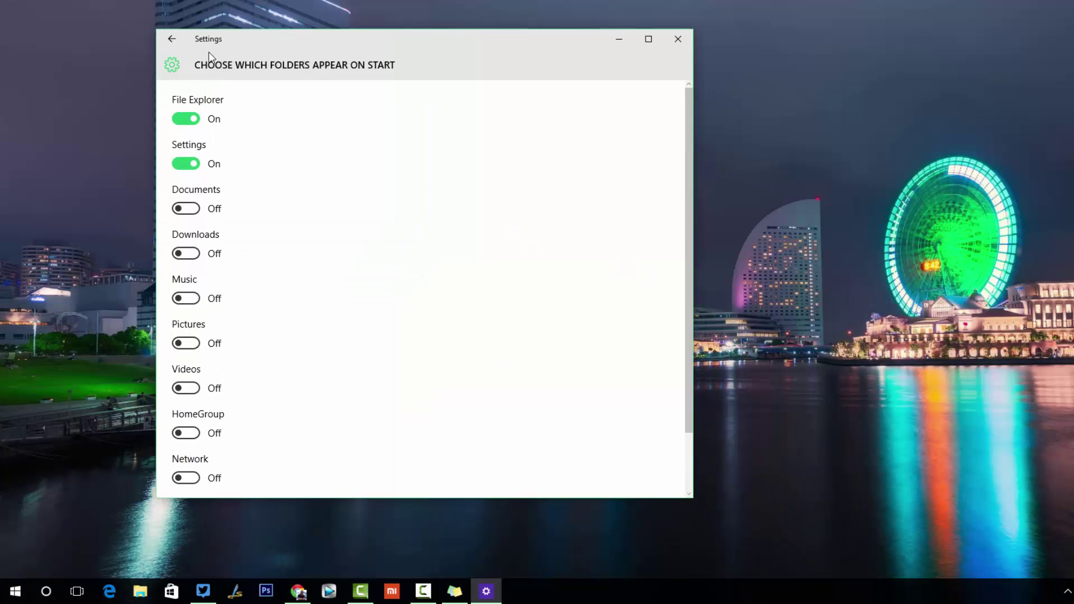
pyautogui.click(172, 38)
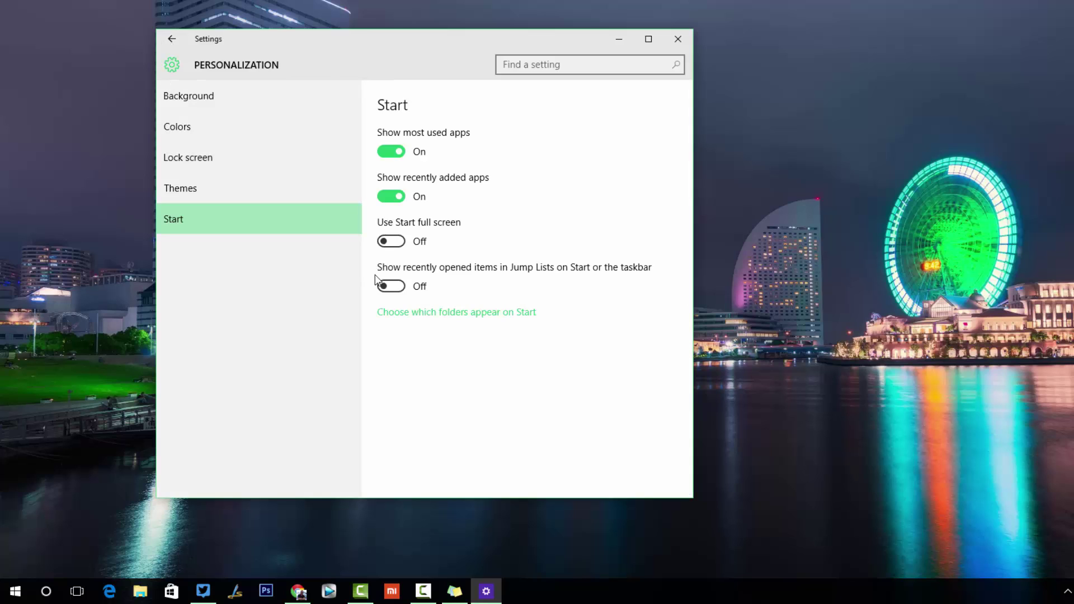
pyautogui.press('BackSpace')
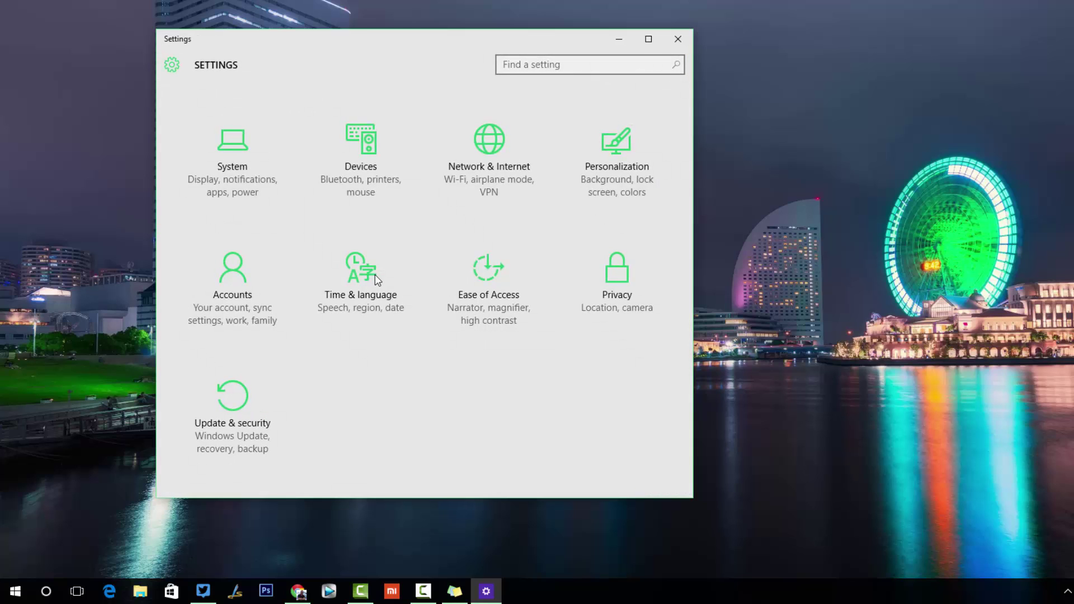